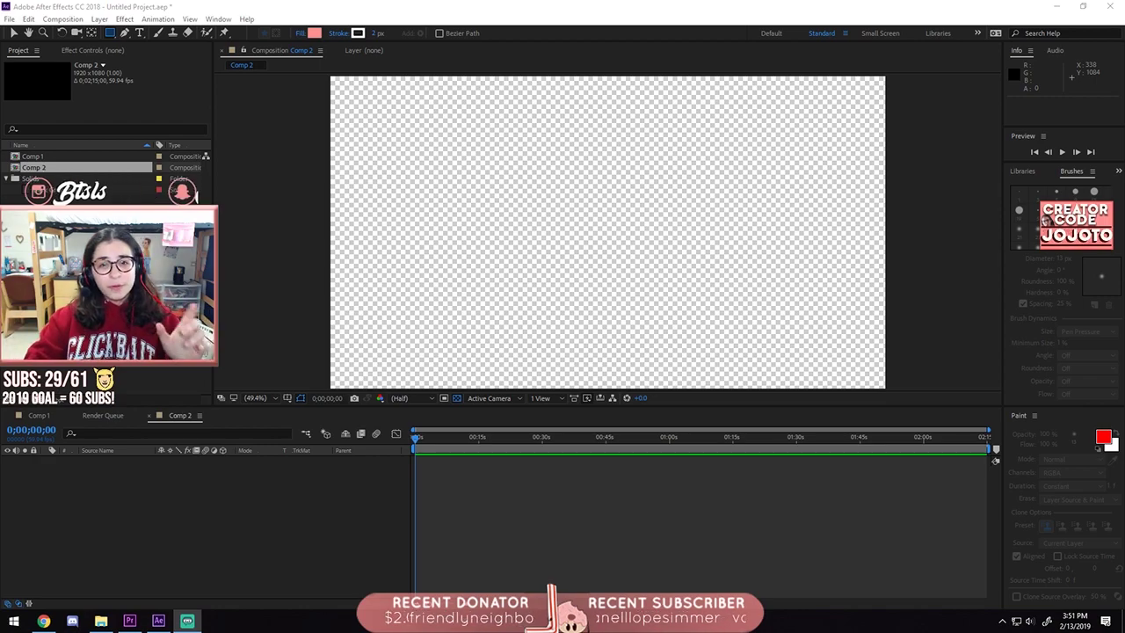
Switch to Streamlabs OBS, try adding a scene transition to view the available transition types, and delete it
left_click(187, 620)
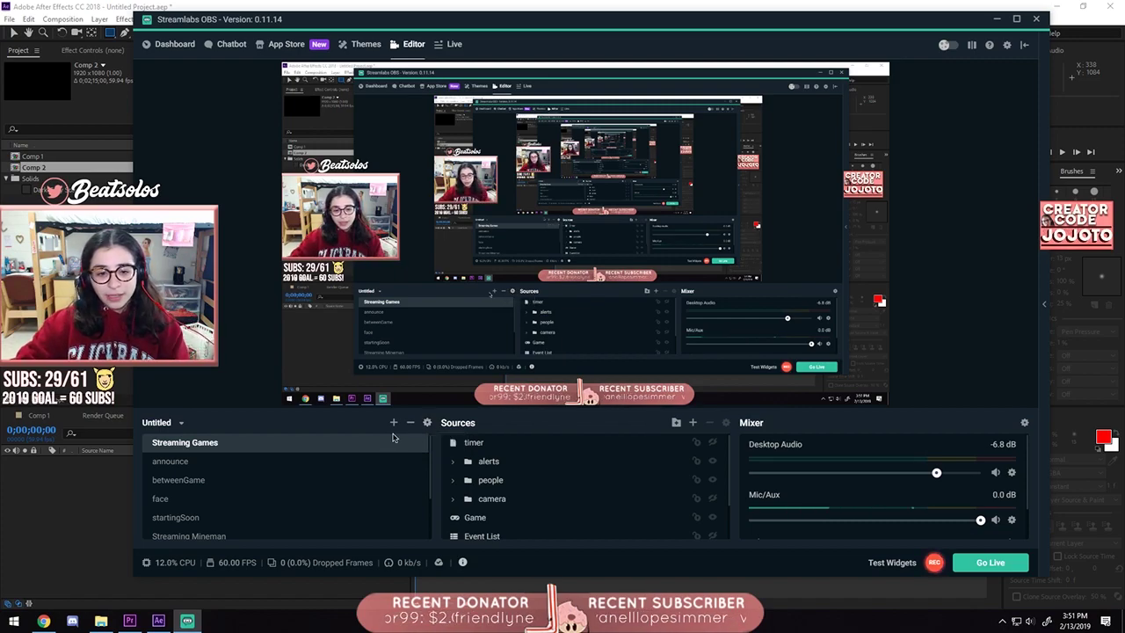
left_click(426, 424)
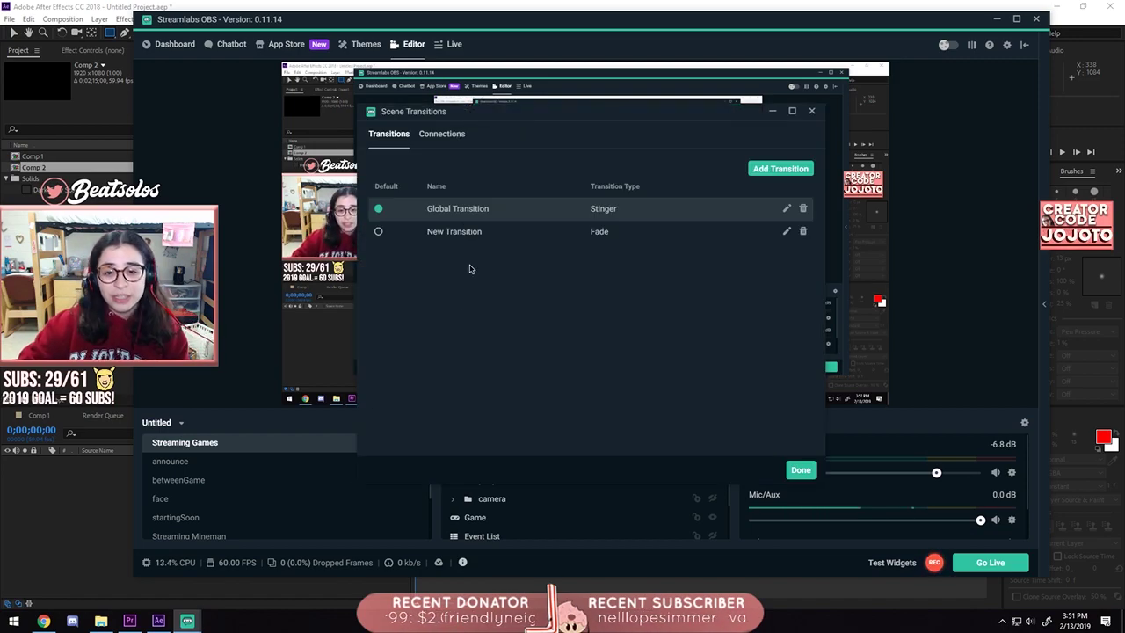
left_click(781, 168)
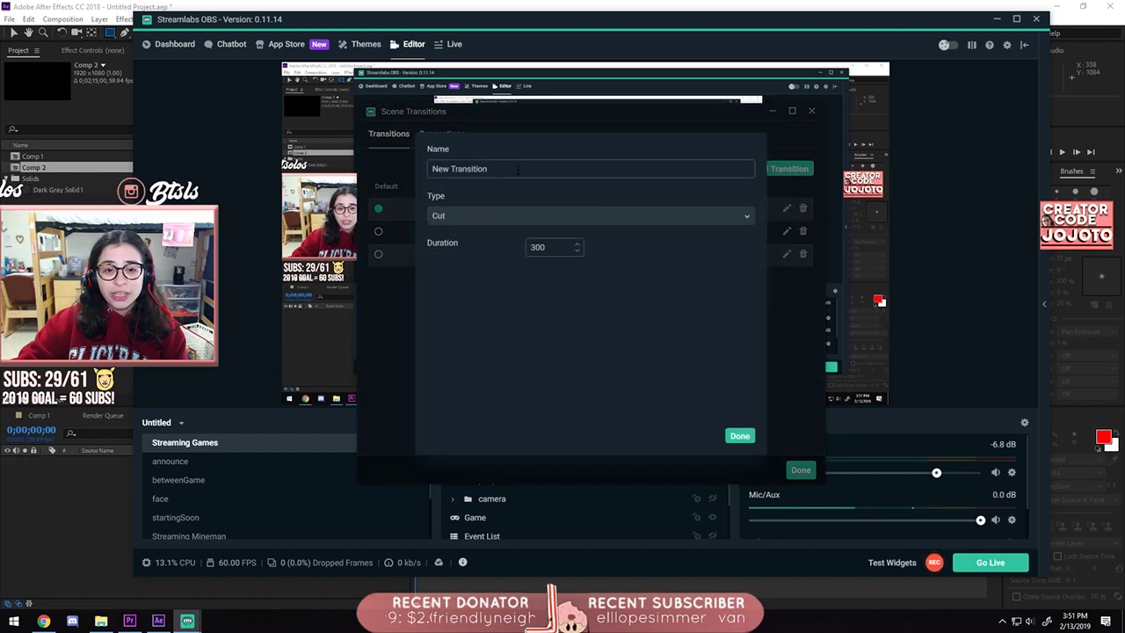
left_click(515, 217)
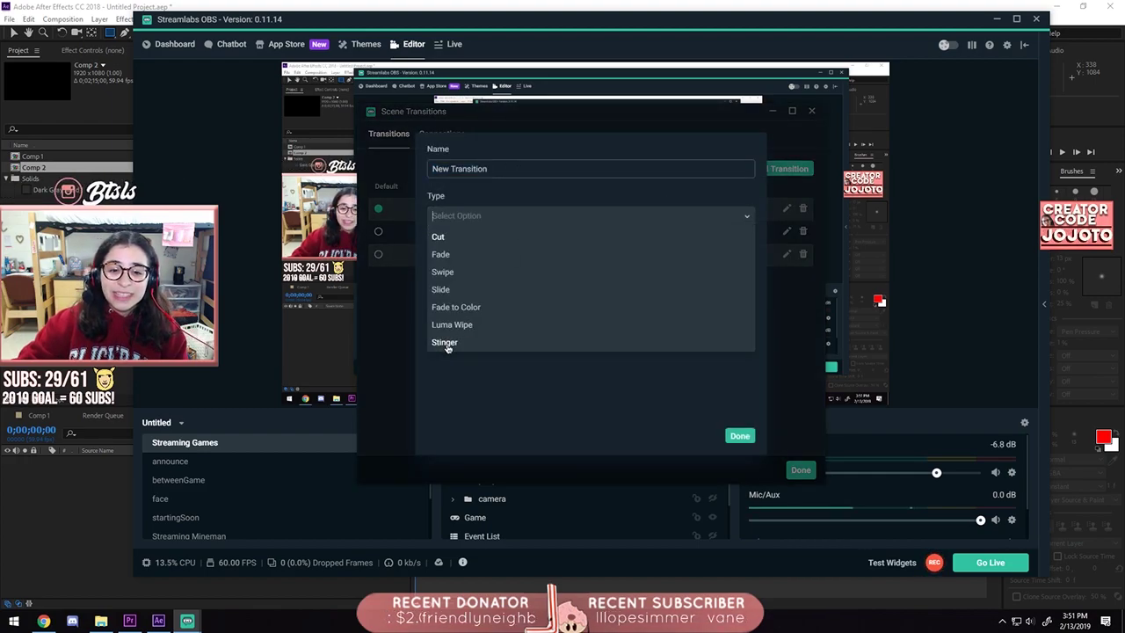
left_click(482, 385)
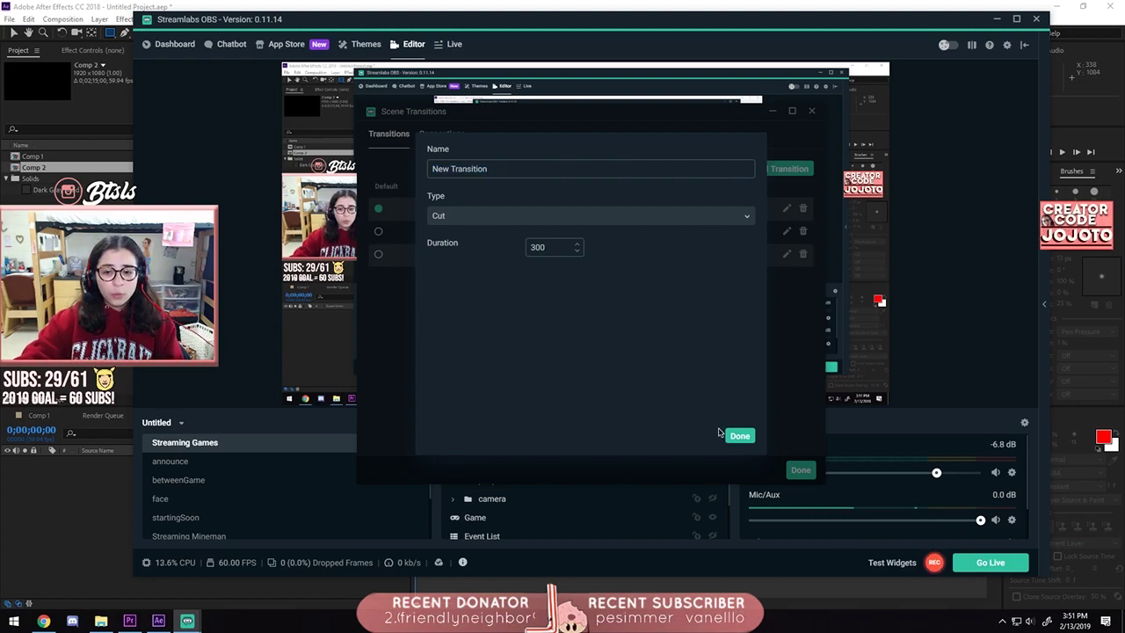
left_click(736, 435)
left_click(802, 254)
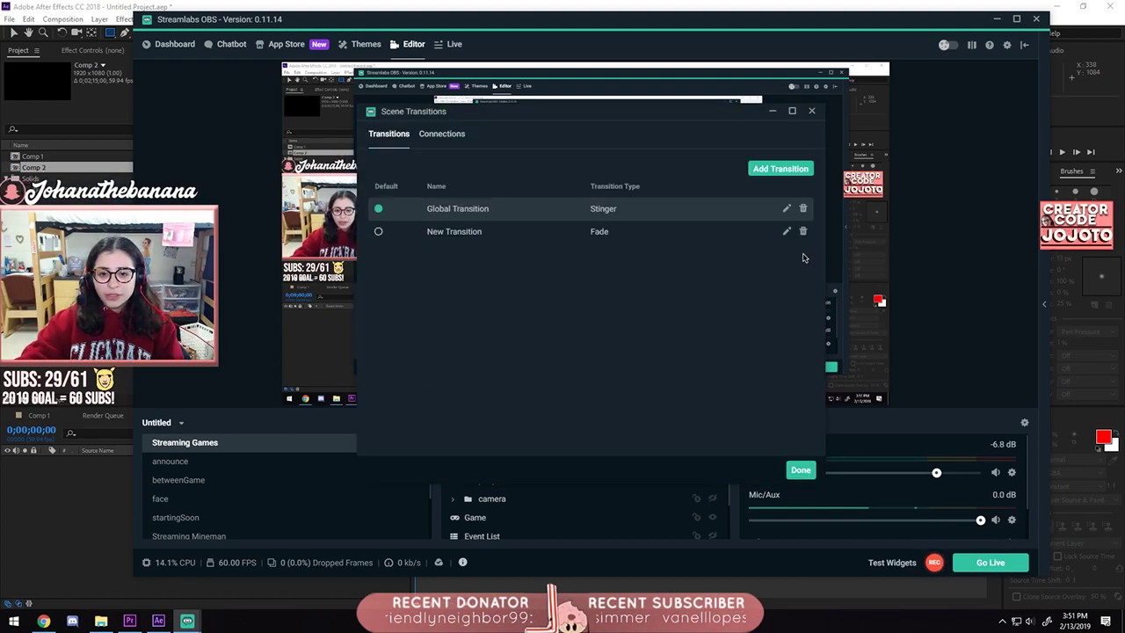
Examine the settings of the Global Transition stinger and the New Transition fade, and close the scene transitions
left_click(787, 209)
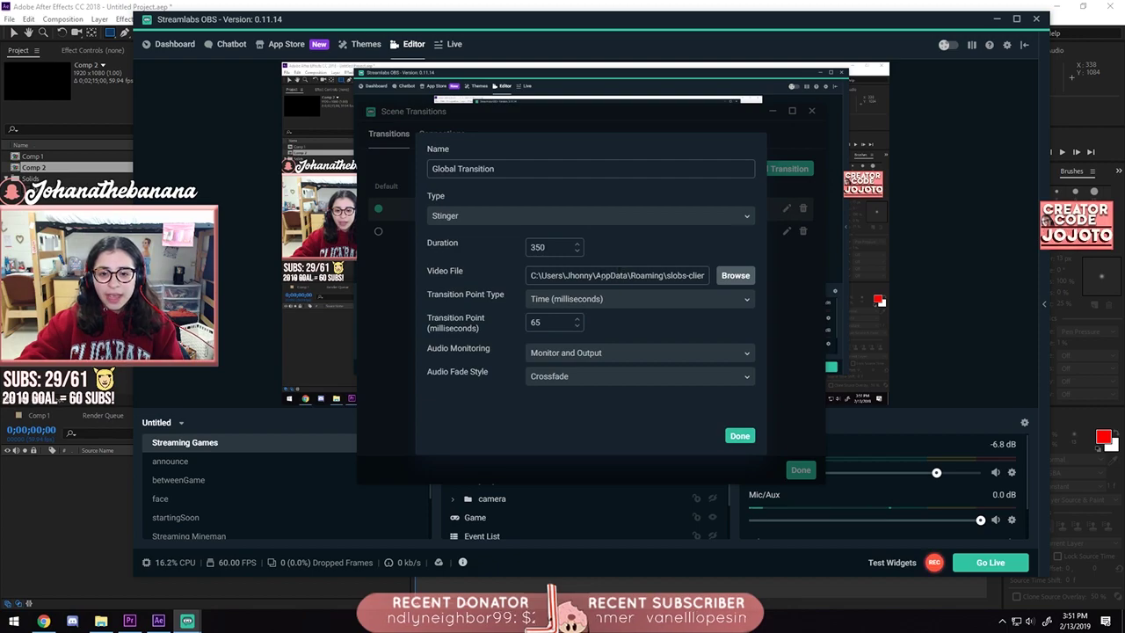
left_click_drag(600, 275, 697, 276)
left_click(672, 256)
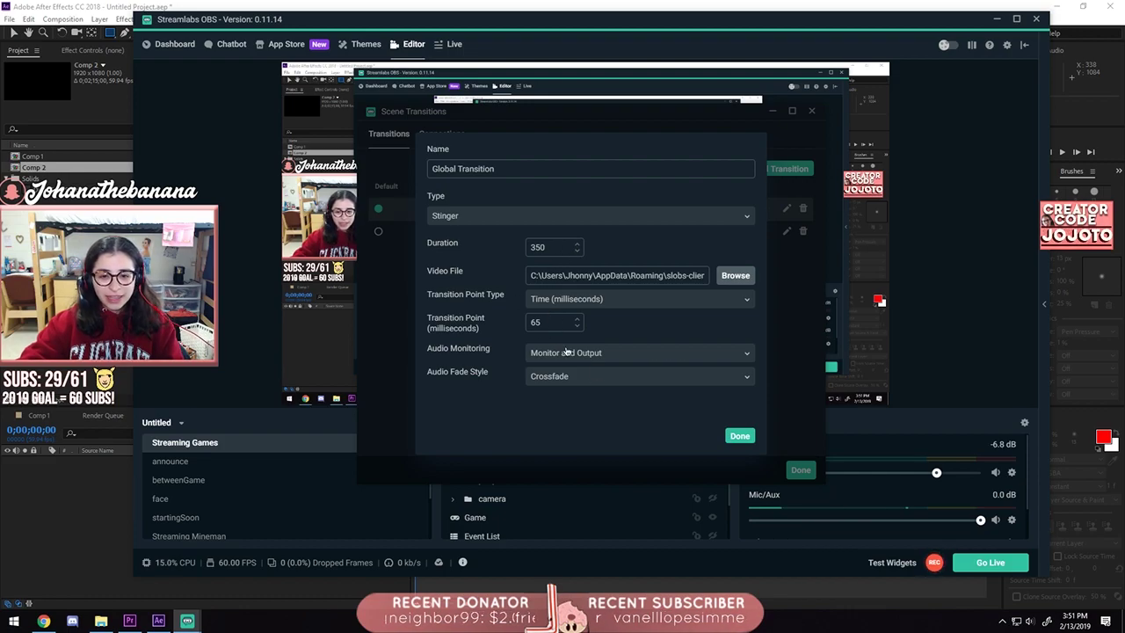
left_click(739, 435)
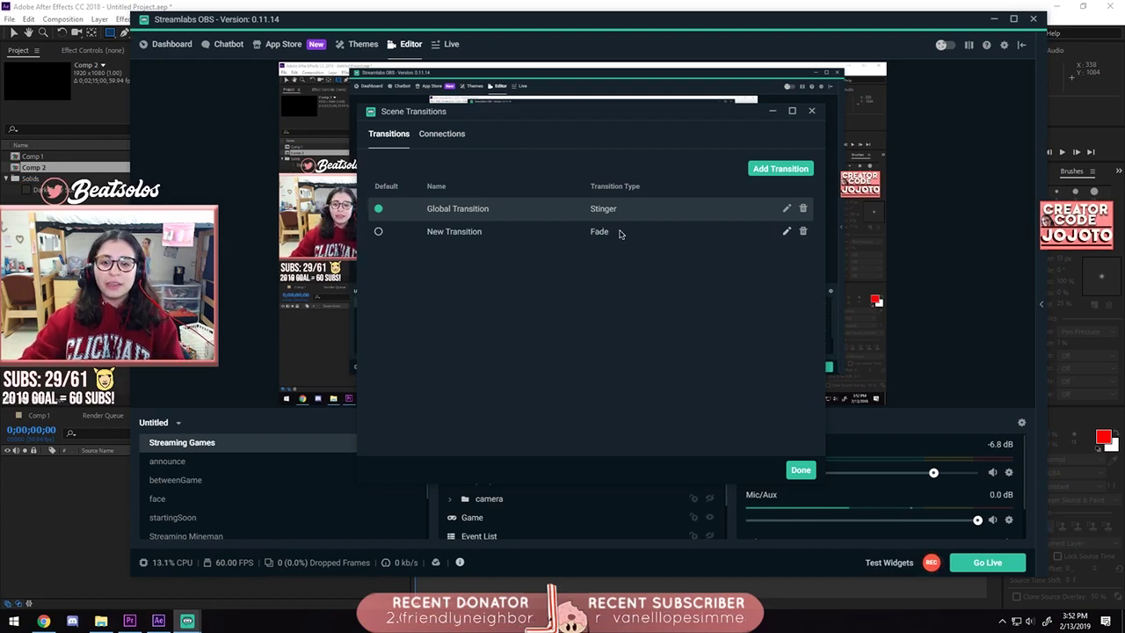
left_click(787, 233)
key("Escape")
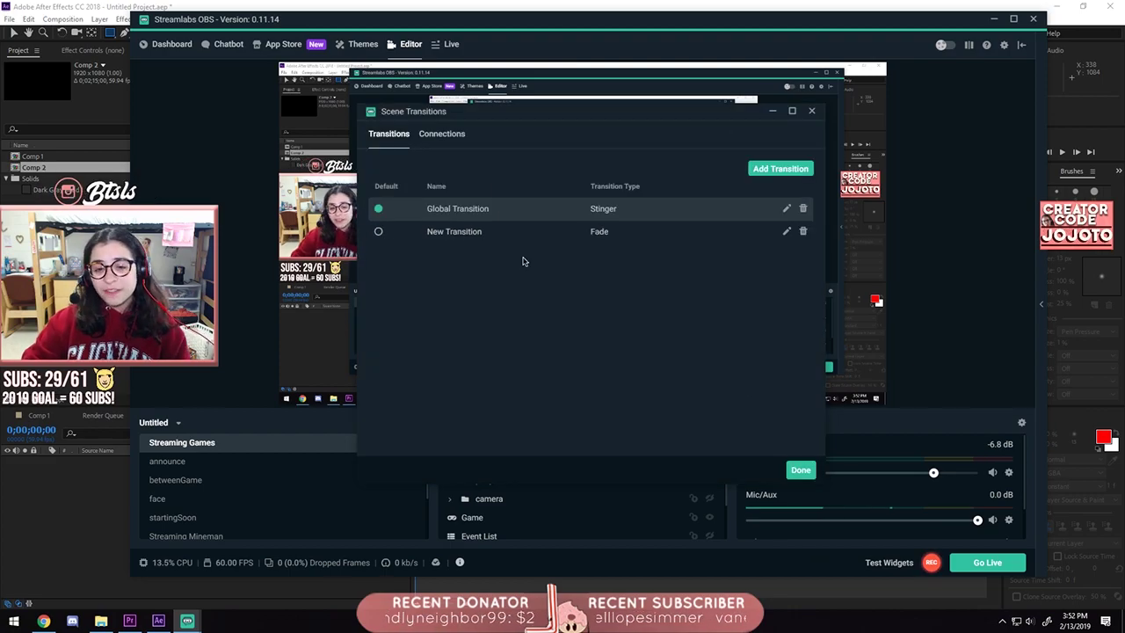
left_click(811, 109)
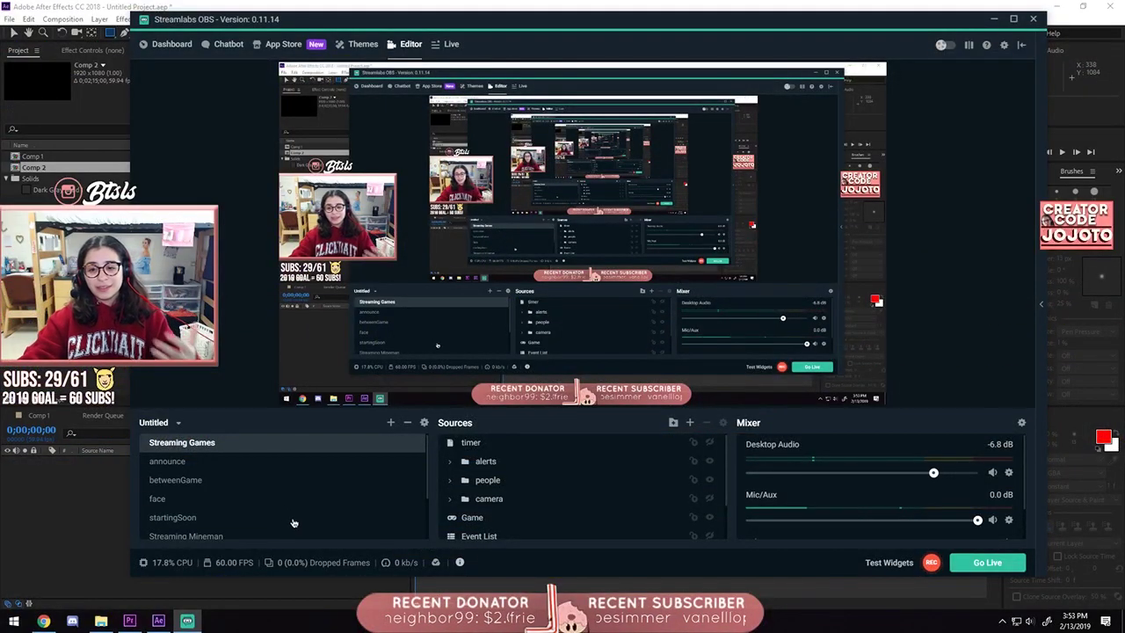
Review the scene list and the scene transition connections, and return to After Effects
scroll(284, 498, "down", 2)
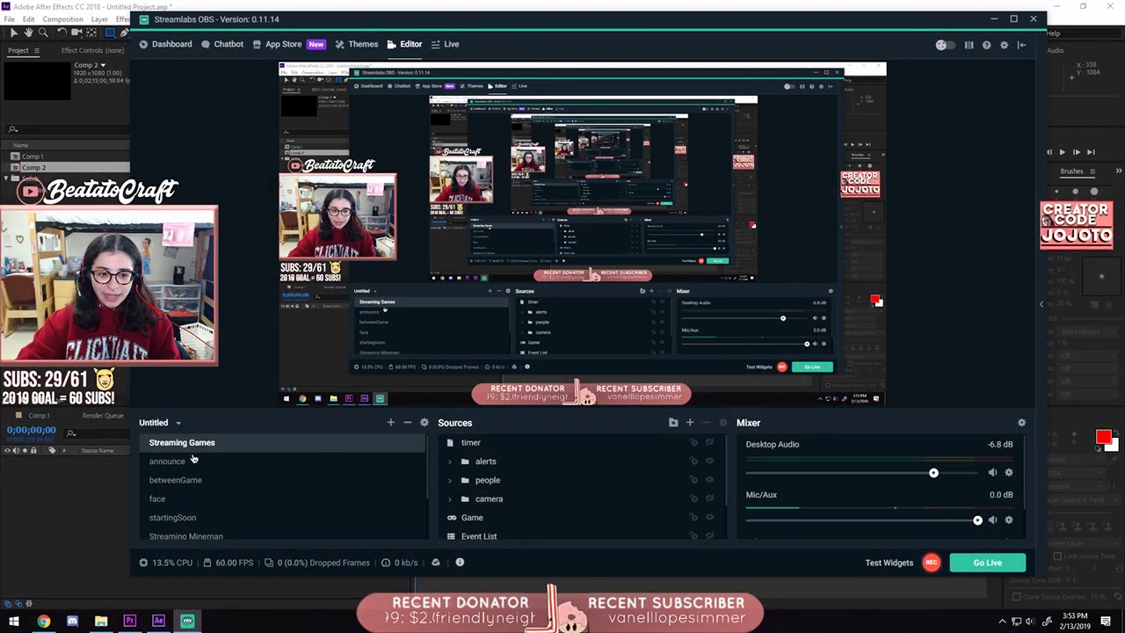
left_click(423, 423)
left_click(438, 136)
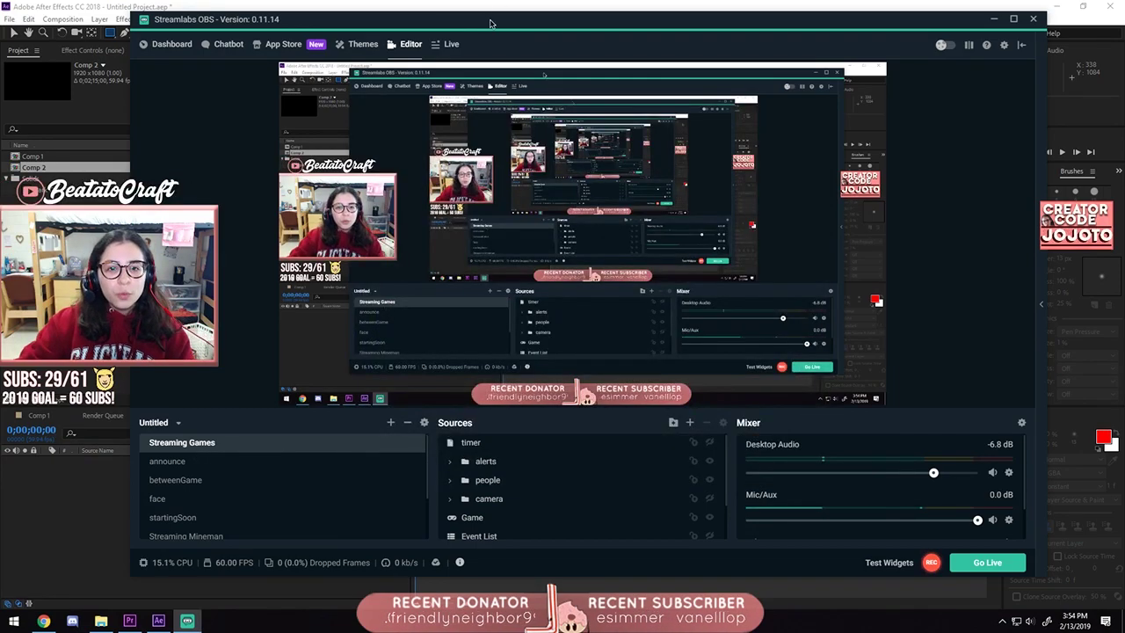
left_click_drag(490, 21, 0, 35)
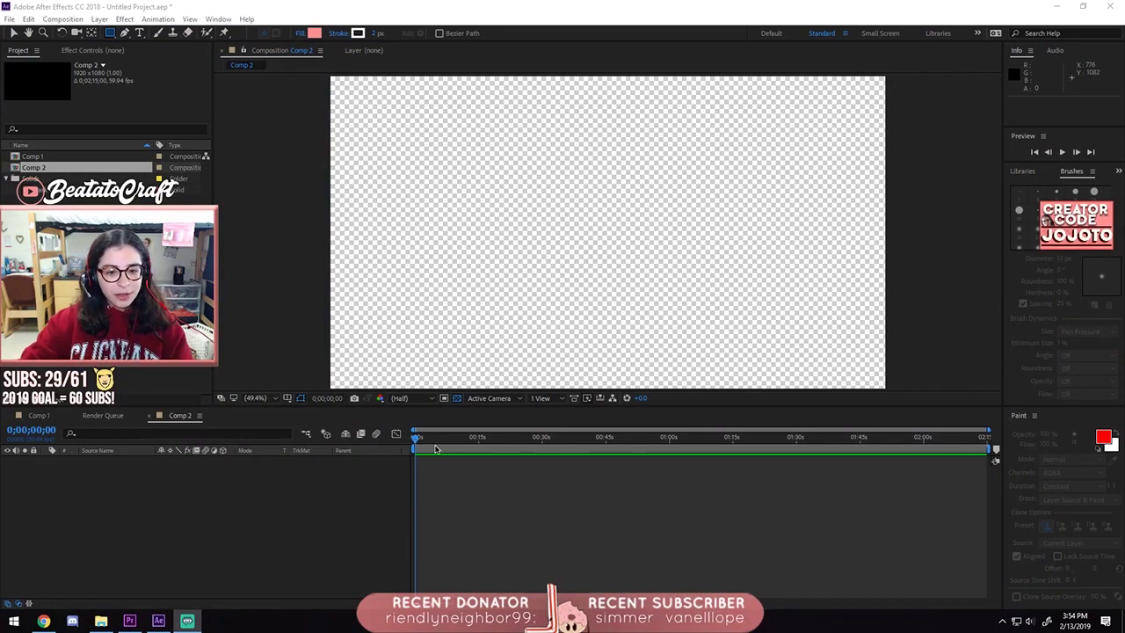
mouse_move(418, 440)
left_mouse_down()
mouse_move(520, 440)
mouse_move(416, 439)
left_mouse_up()
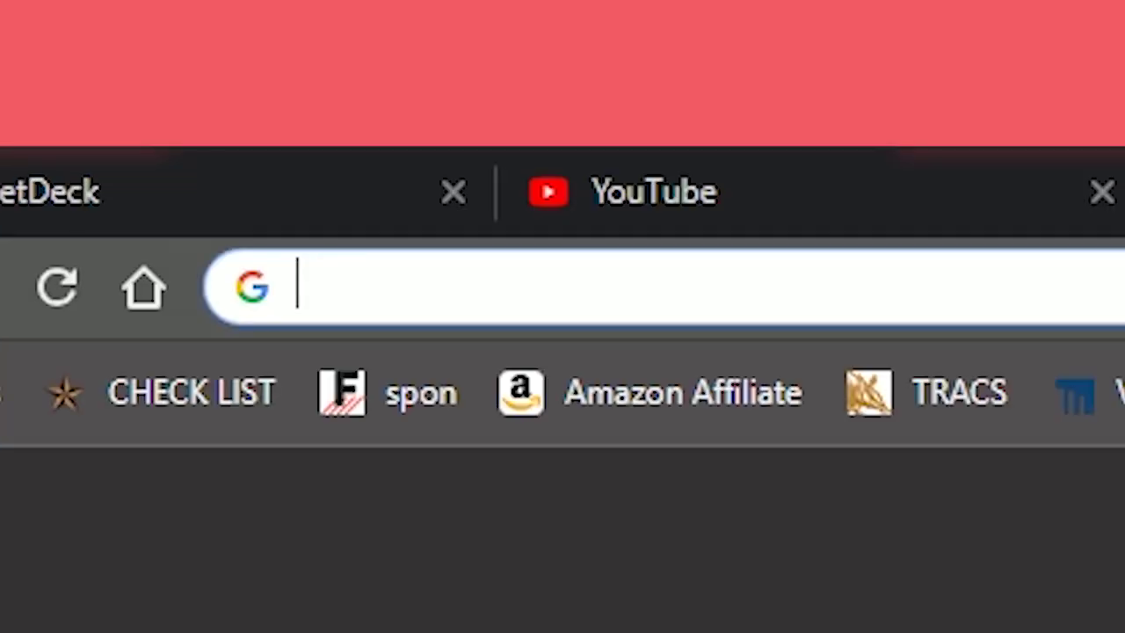
Search YouTube for "i want a glitch effect" and browse the video results
type("y")
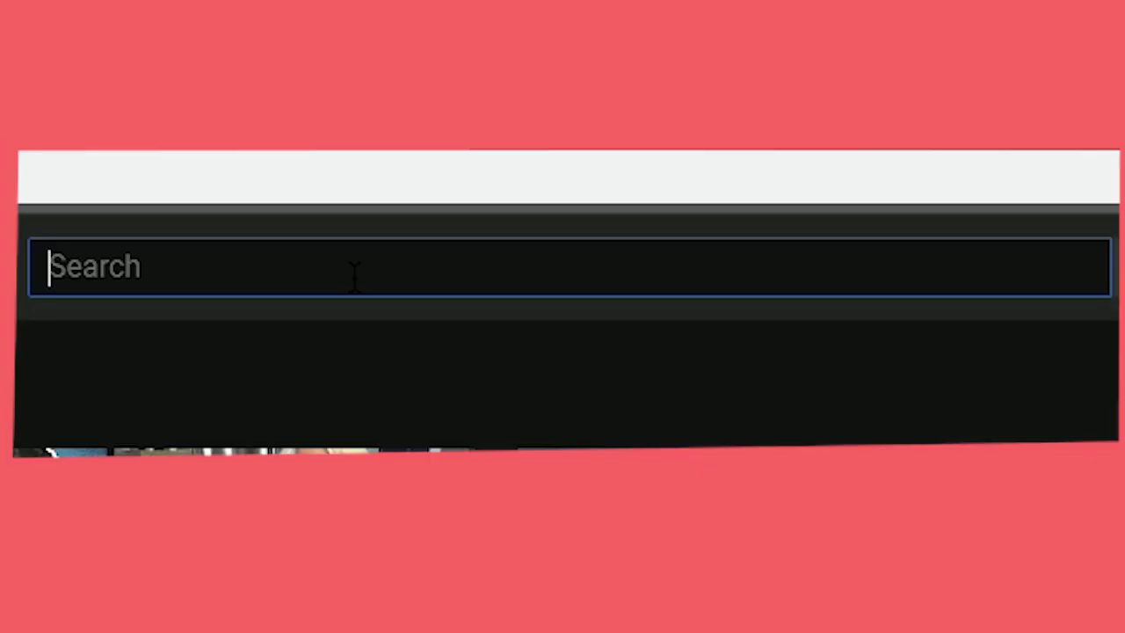
type("i want a glitch effect")
key("Return")
scroll(571, 316, "down", 3)
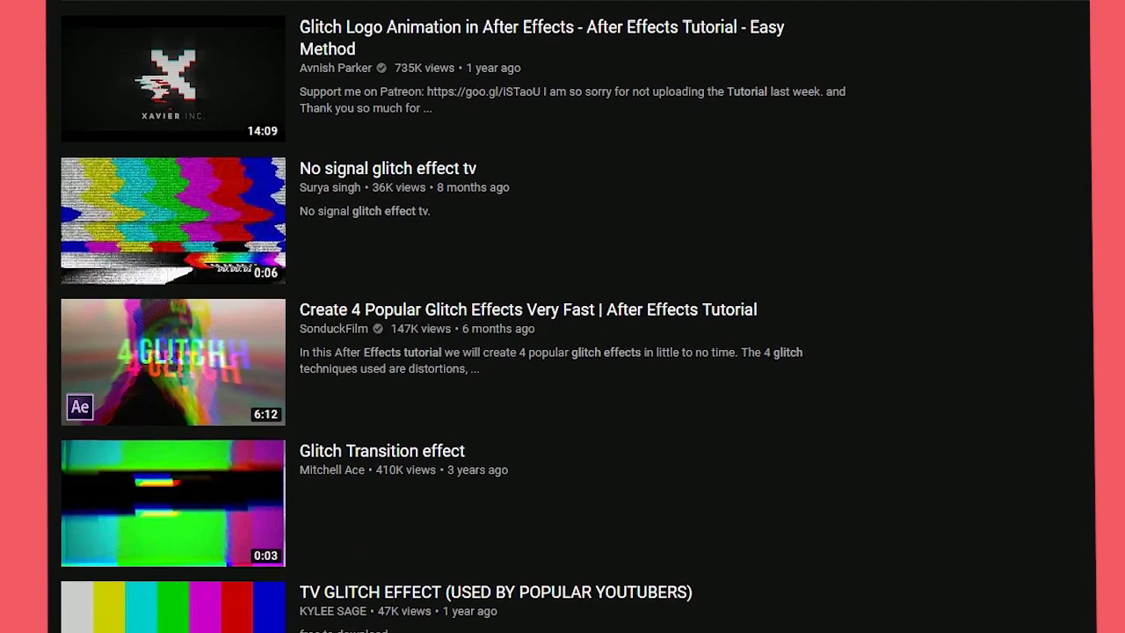
scroll(571, 316, "down", 2)
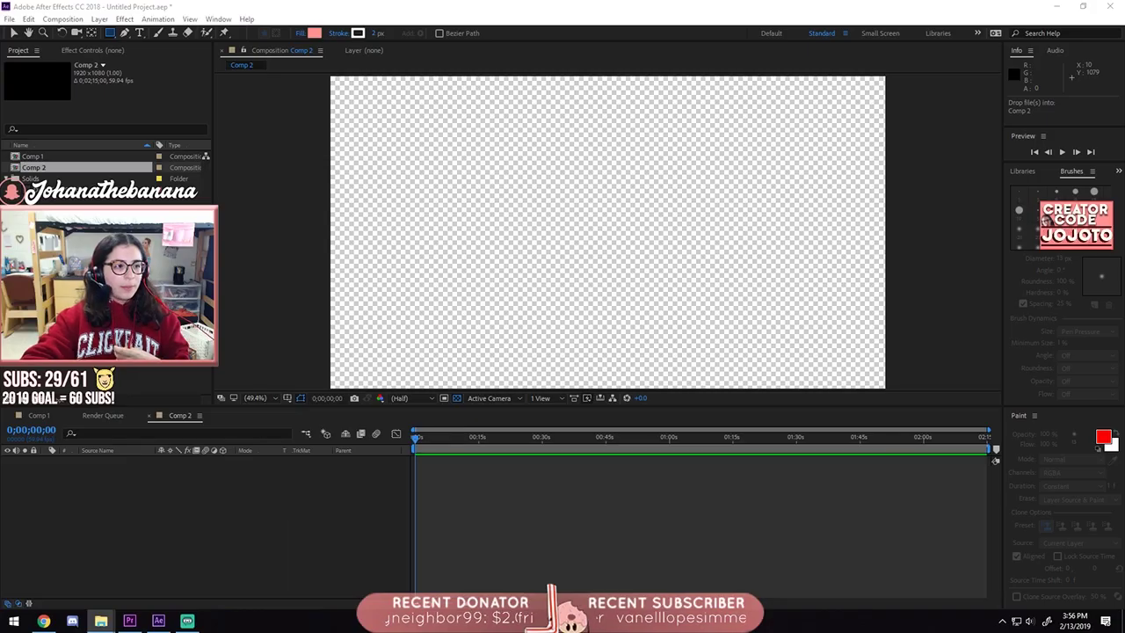
Add Glitch and VHS overlay.mp4 to the Comp 2 timeline as a layer, without any mask
left_click(175, 475)
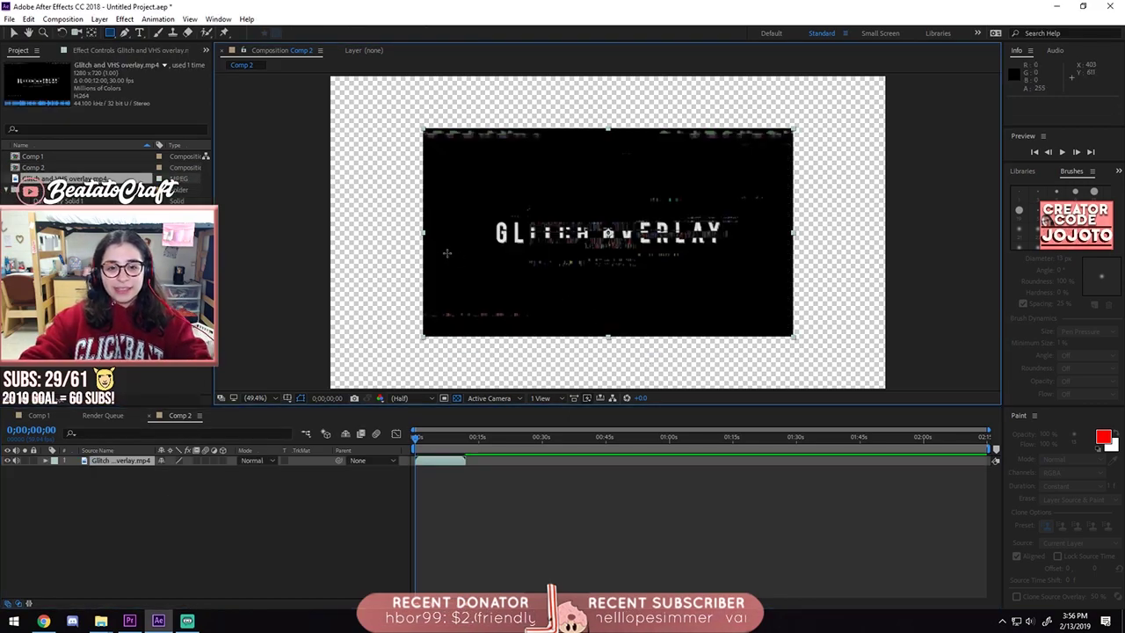
left_click_drag(419, 230, 411, 233)
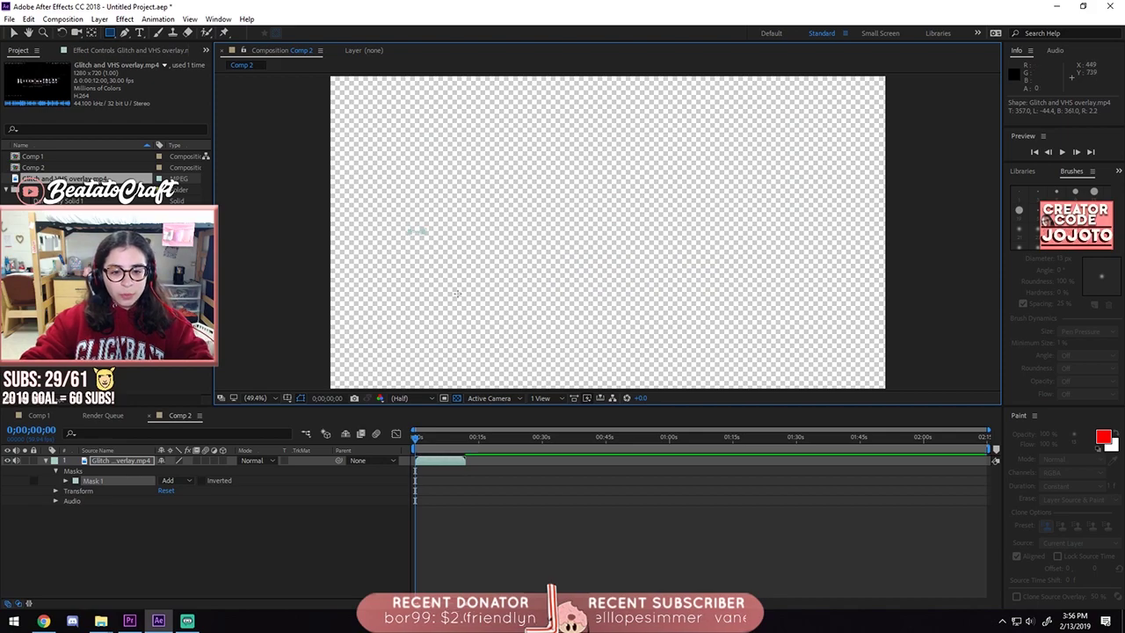
key("ctrl+z")
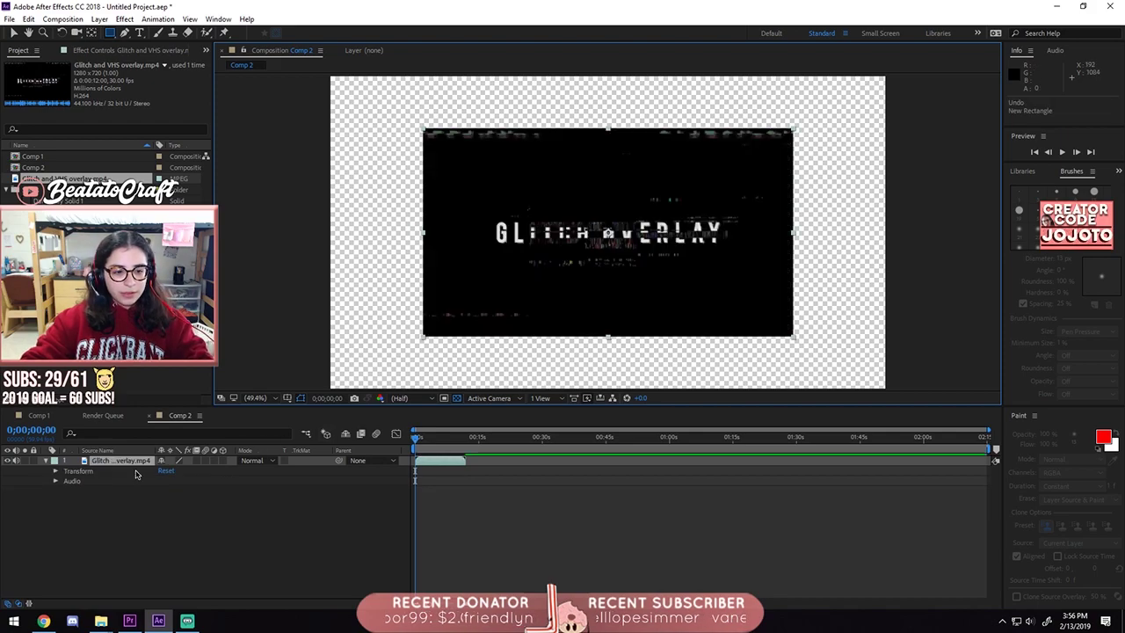
Scale the glitch overlay layer to 152% so it fills the composition frame
left_click(13, 34)
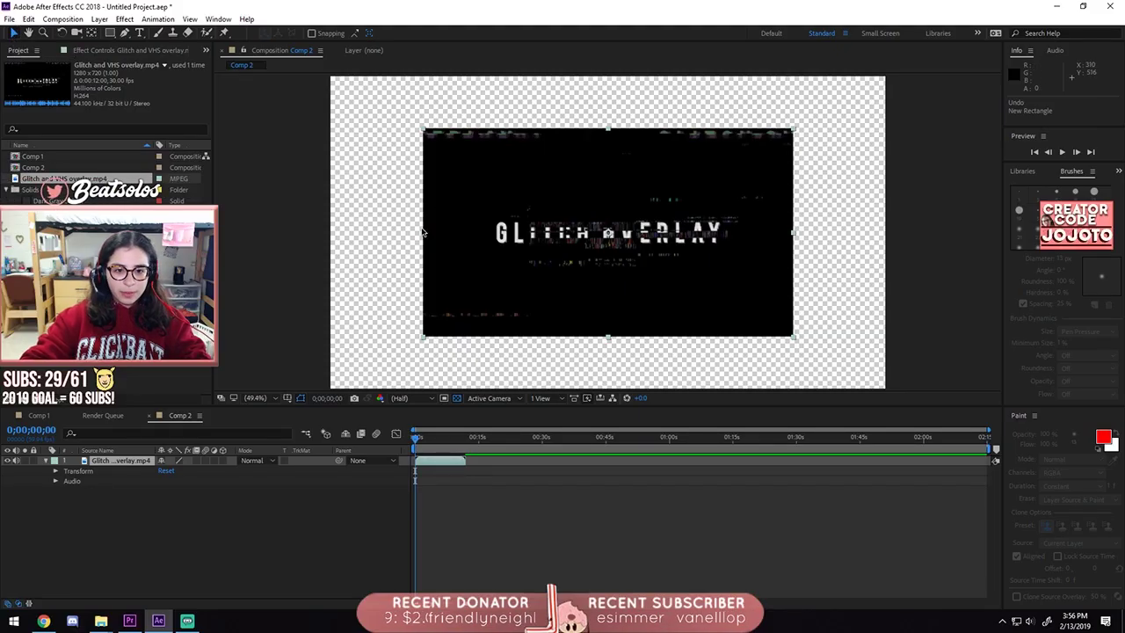
left_click_drag(422, 231, 341, 375)
left_click(405, 349)
left_click(427, 338)
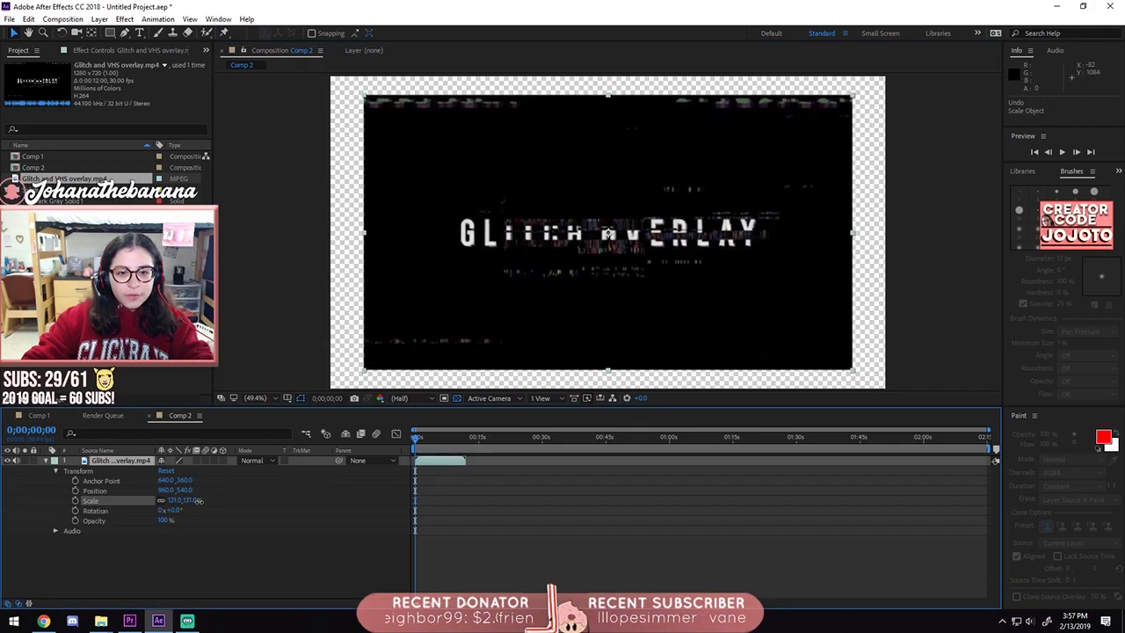
left_click_drag(200, 500, 210, 500)
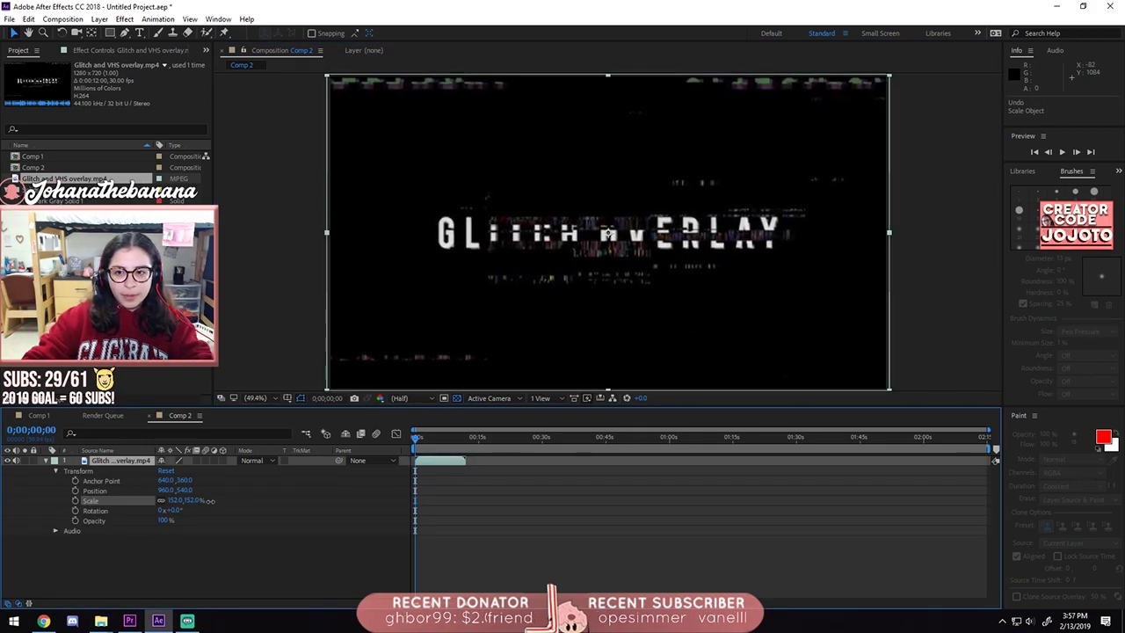
left_click(478, 551)
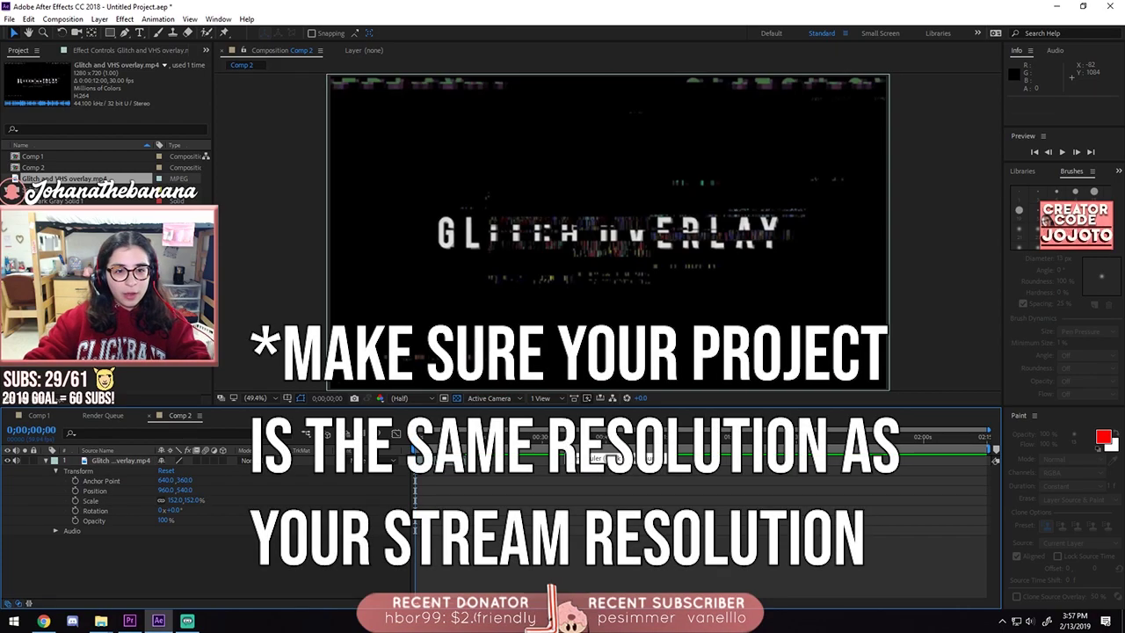
Preview the glitch overlay's footage and sound from about three seconds into the clip
left_click_drag(415, 437, 438, 437)
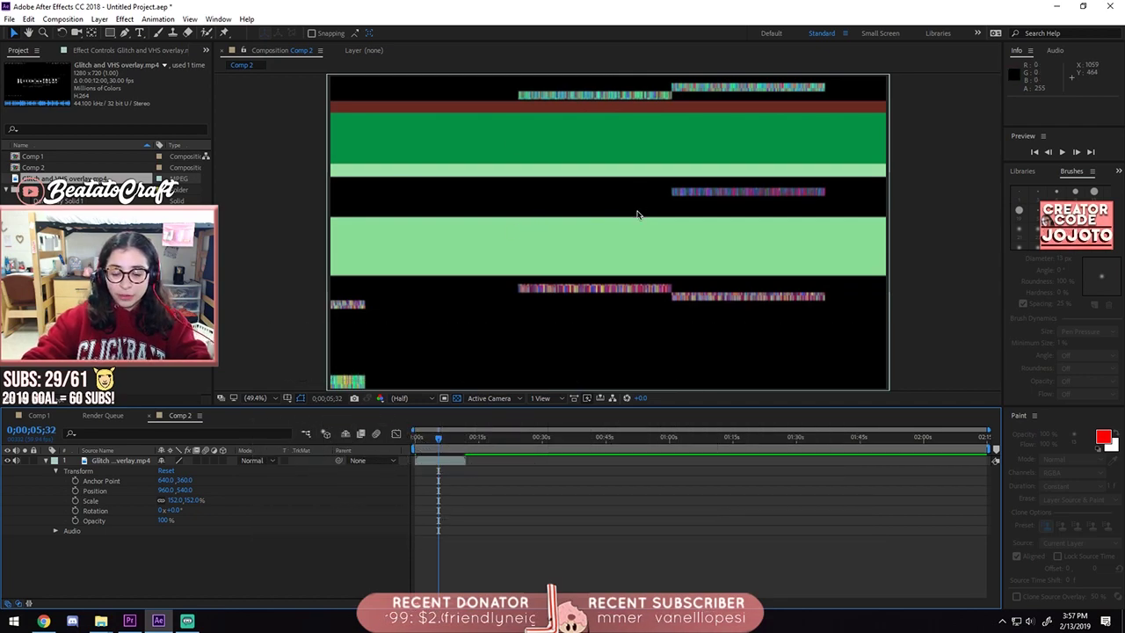
left_click(429, 436)
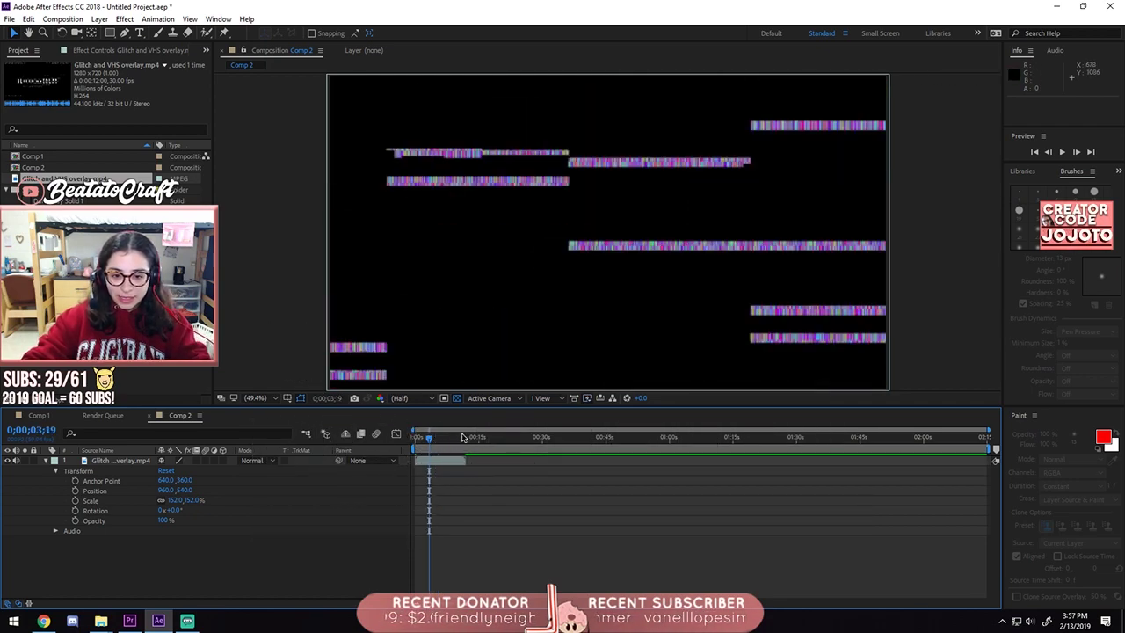
key("space")
key("space")
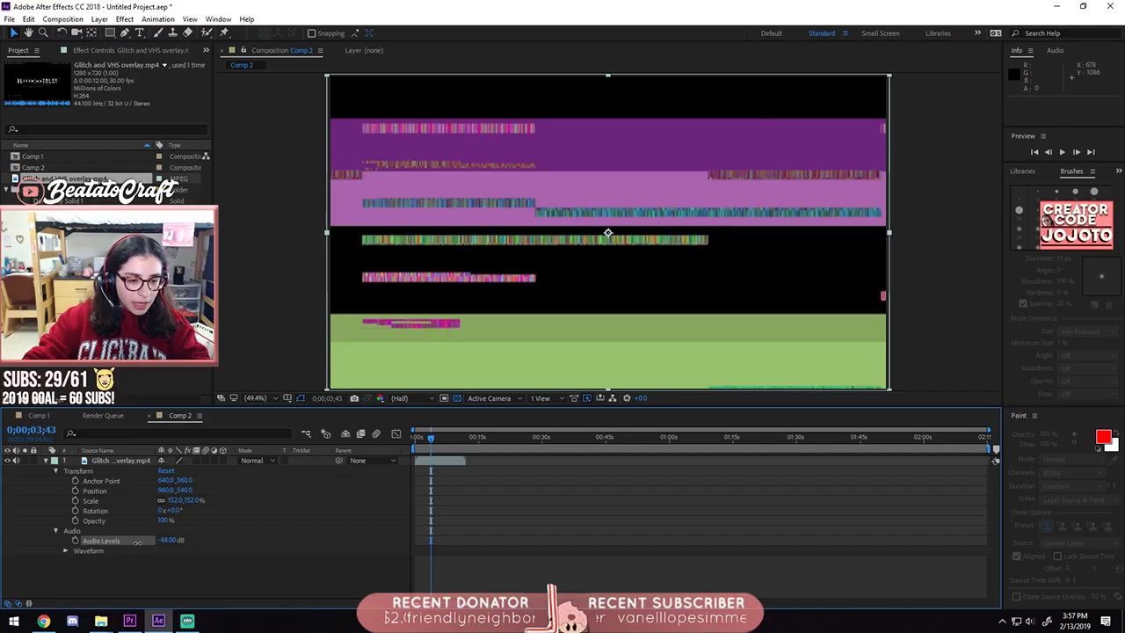
Lower the glitch overlay's audio level to -16 dB and preview it from the start
left_click_drag(138, 543, 155, 543)
key("Home")
left_click(501, 512)
key("space")
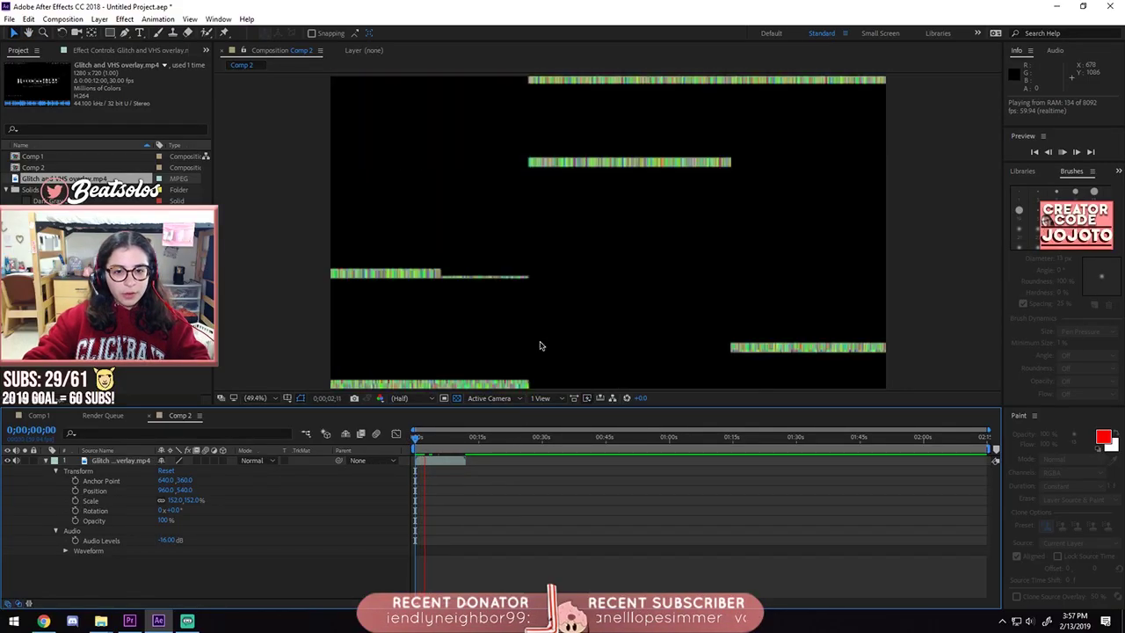
key("space")
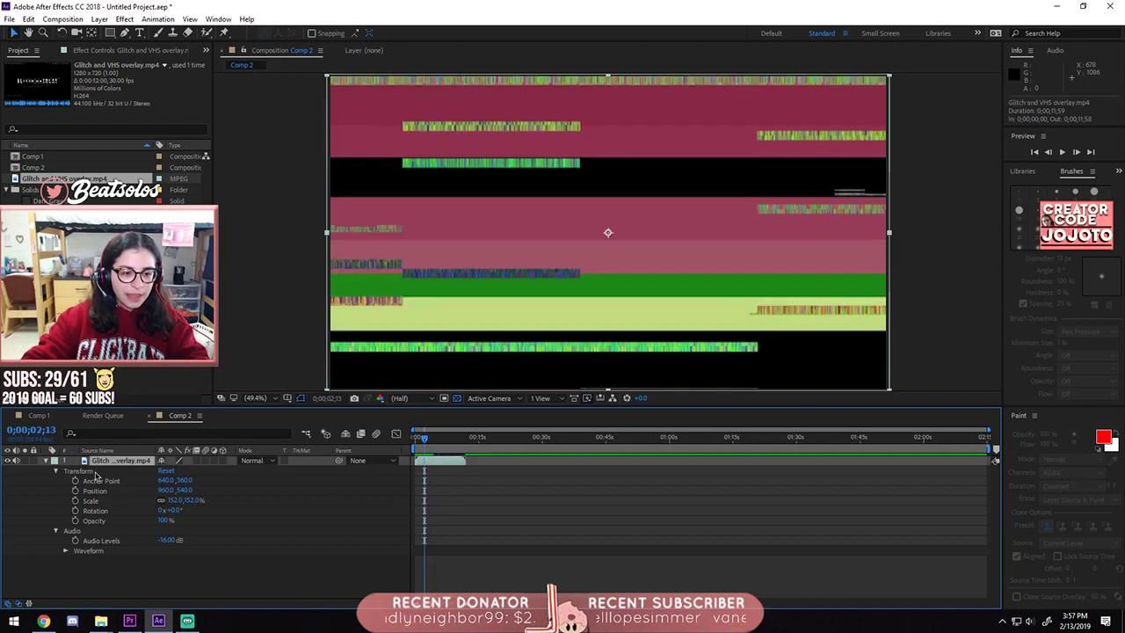
Trim both ends of the glitch overlay to a duration of about 0;00;02;19 and move it to the composition's start
left_click_drag(994, 448, 562, 448)
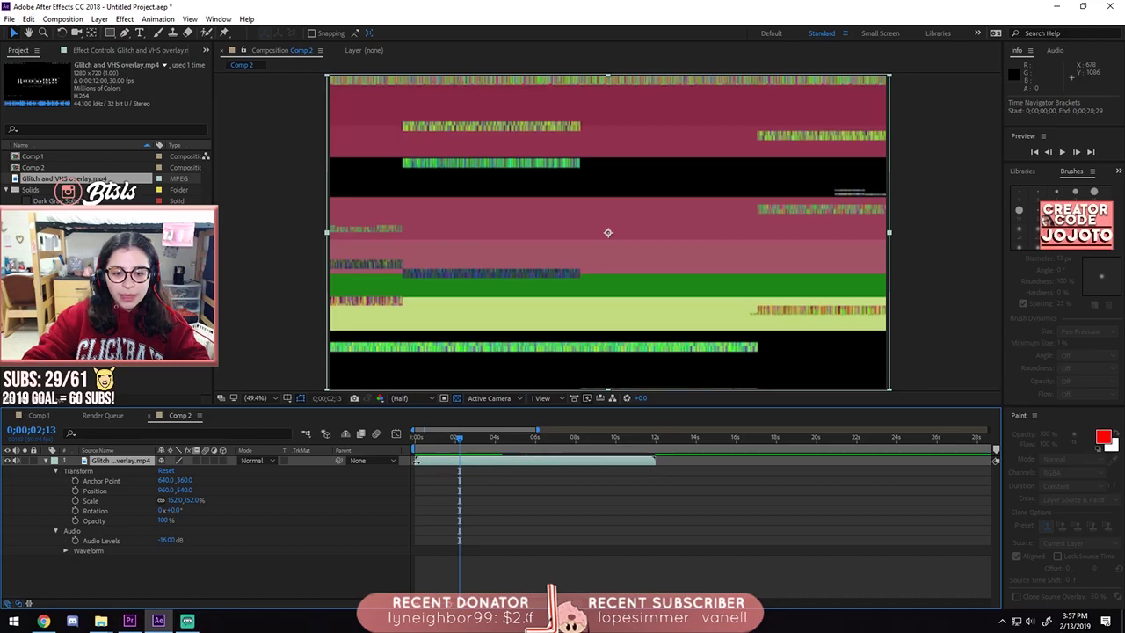
left_click_drag(418, 460, 450, 459)
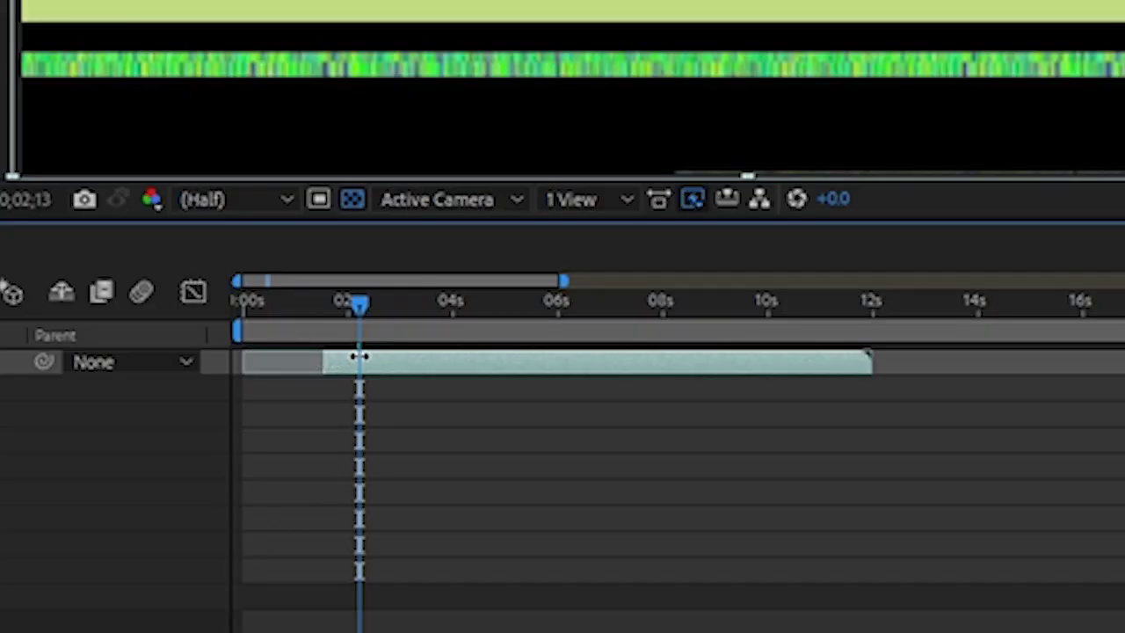
left_click_drag(358, 356, 361, 358)
left_click_drag(868, 362, 477, 362)
left_click_drag(381, 370, 286, 376)
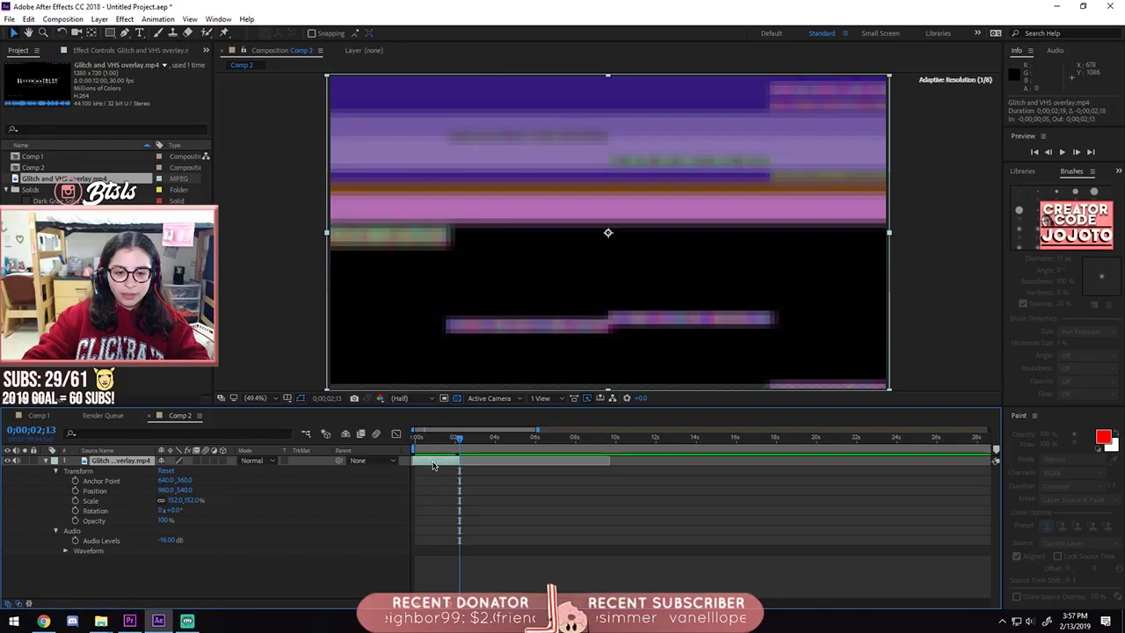
Preview the trimmed glitch overlay and shorten its end to a duration of about 0;00;00;41
key("space")
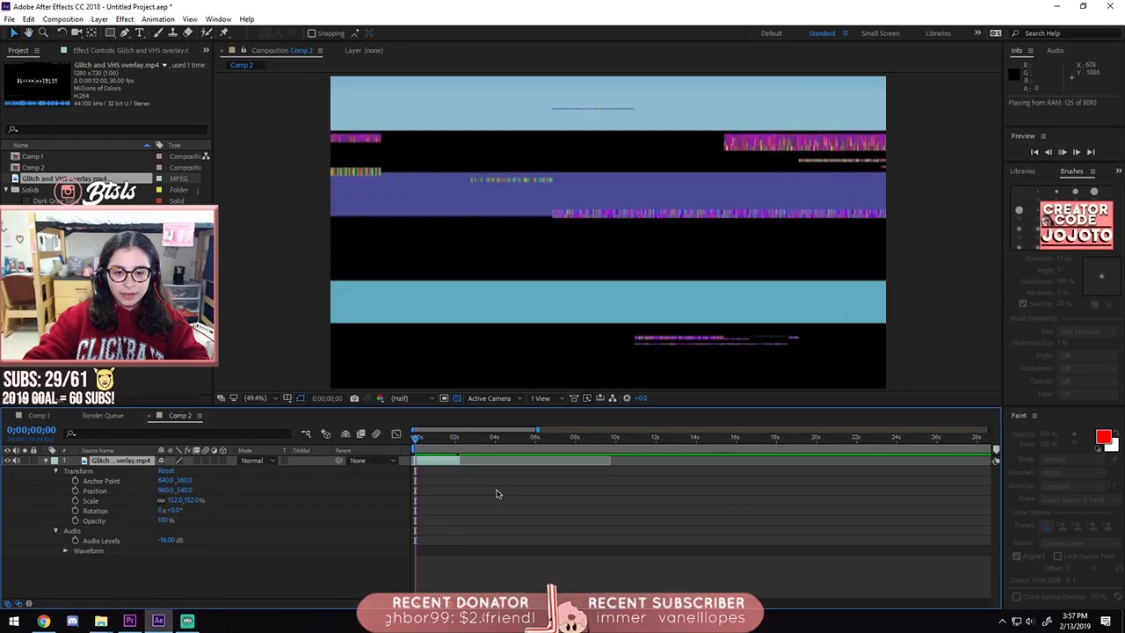
key("space")
mouse_move(436, 439)
left_mouse_down()
mouse_move(415, 440)
mouse_move(427, 439)
left_mouse_up()
left_click_drag(459, 460, 427, 459)
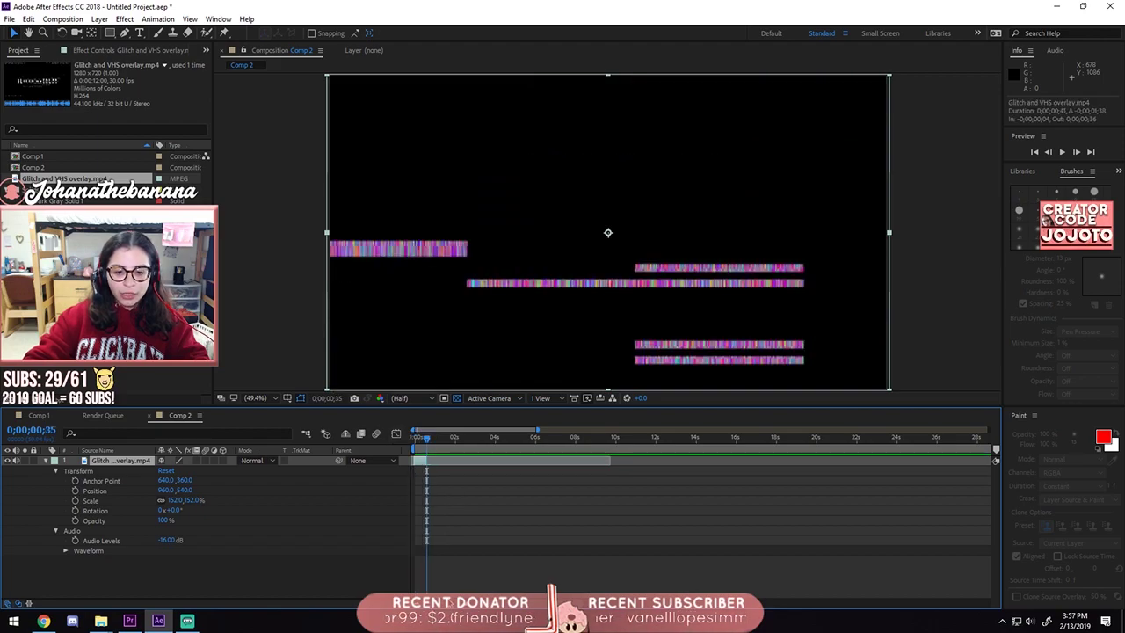
Preview the trimmed glitch overlay from the composition's start in a closer timeline view
mouse_move(450, 603)
left_mouse_down()
mouse_move(474, 606)
mouse_move(454, 608)
left_mouse_up()
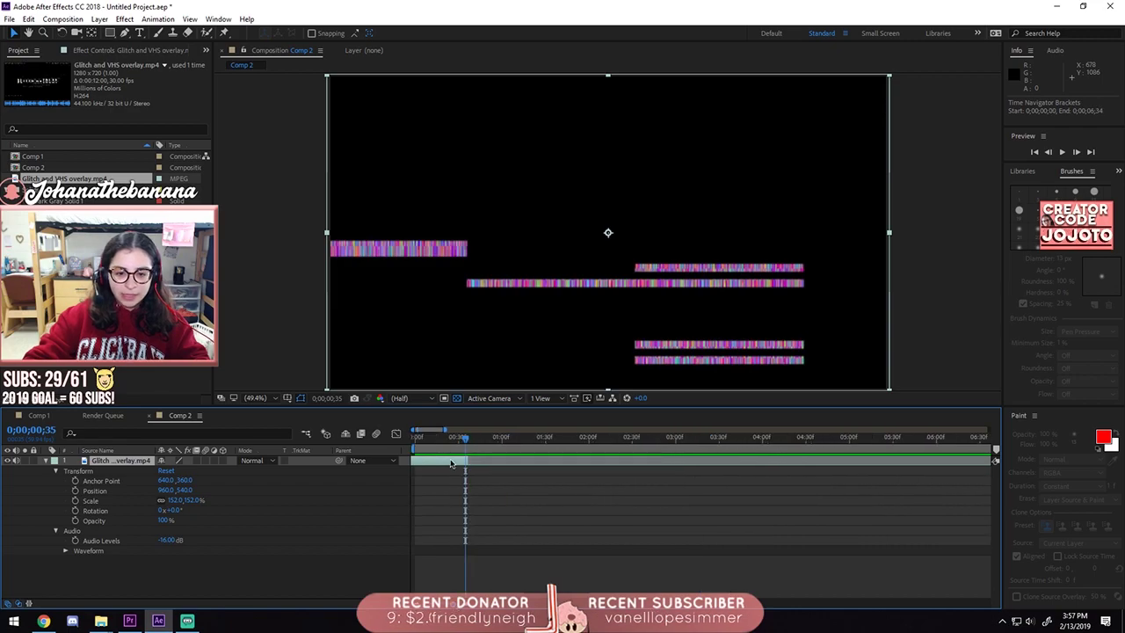
left_click_drag(465, 439, 409, 440)
left_click(521, 500)
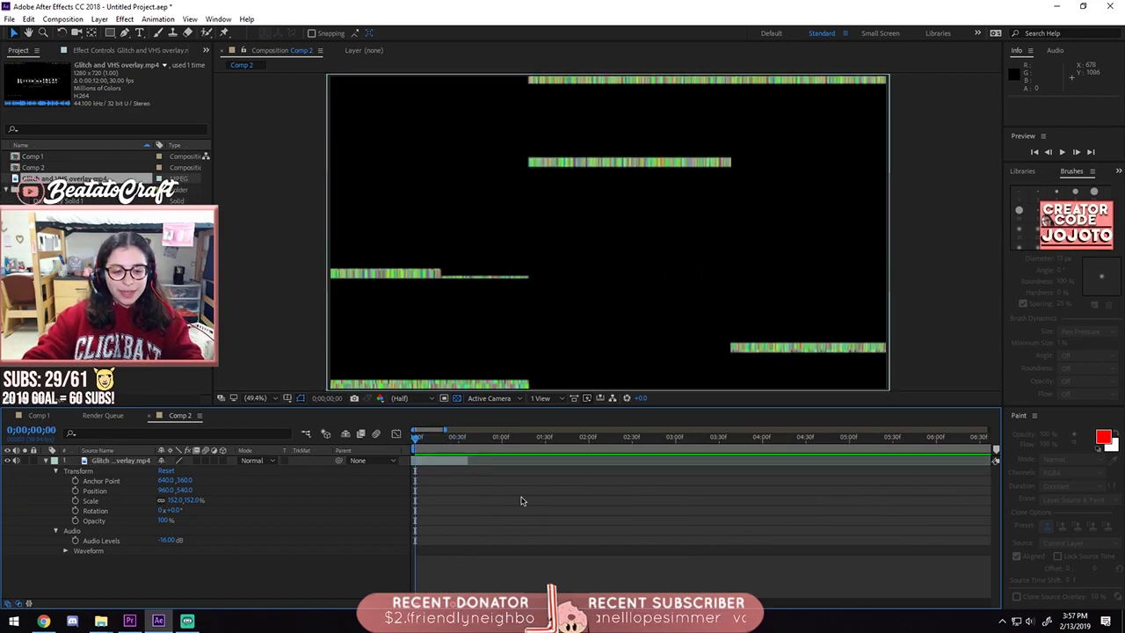
left_click(518, 439)
left_click_drag(470, 442, 402, 447)
key("space")
left_click(447, 440)
left_click(500, 440)
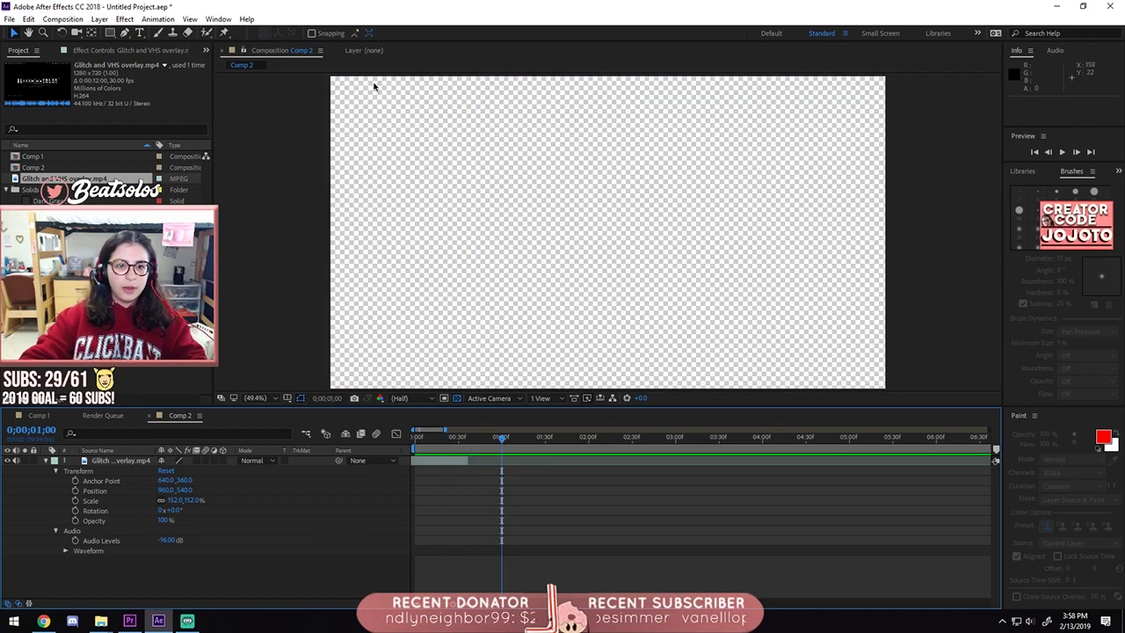
Search the effects for "key" and apply the Color Key effect to the glitch overlay layer
left_click(449, 437)
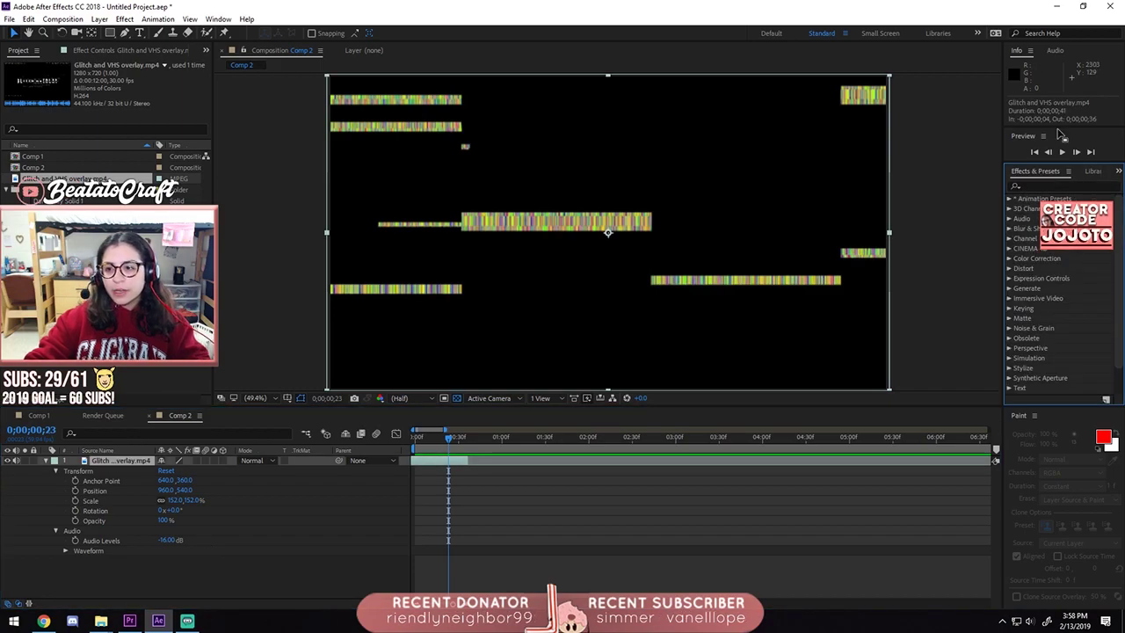
left_click(1056, 185)
type("key")
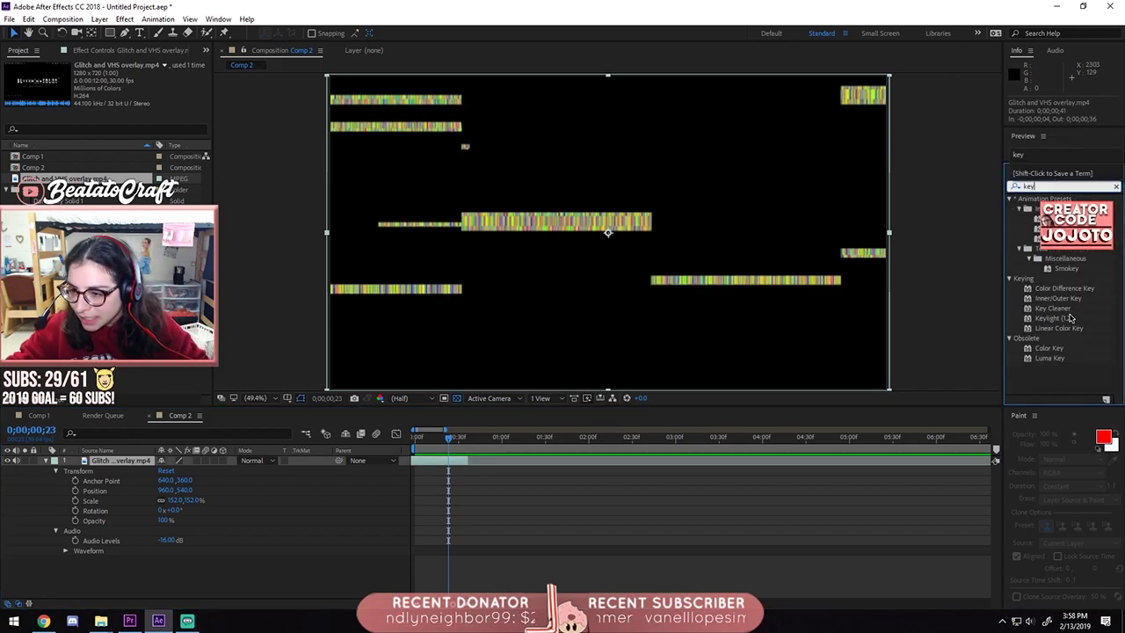
left_click_drag(1049, 348, 127, 464)
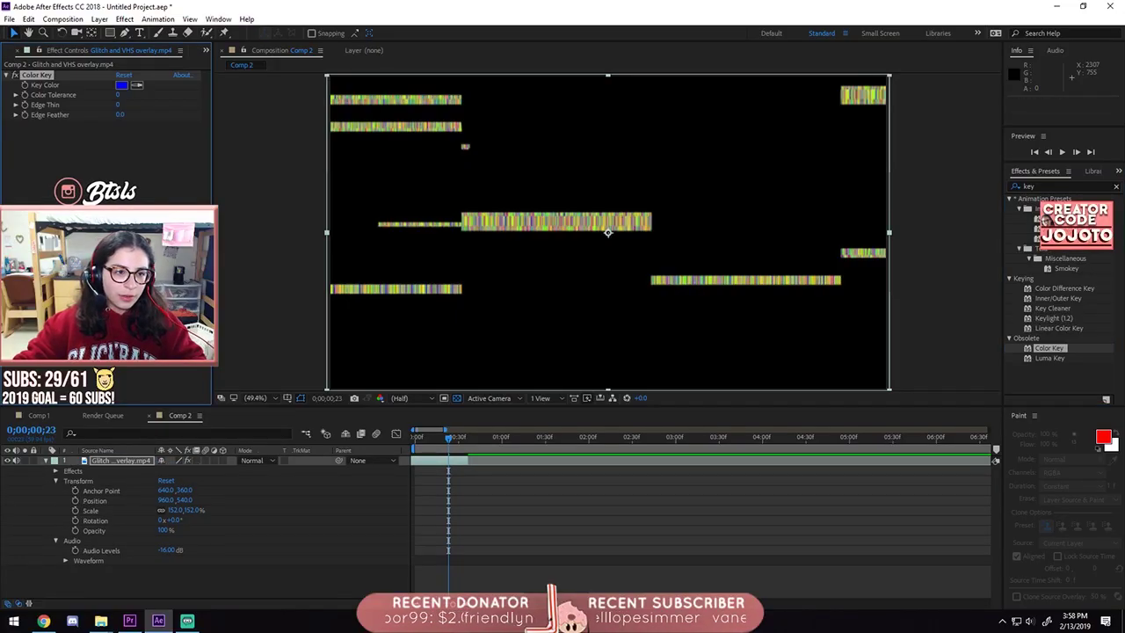
Set the Color Key effect's key color to black (000000)
left_click(122, 85)
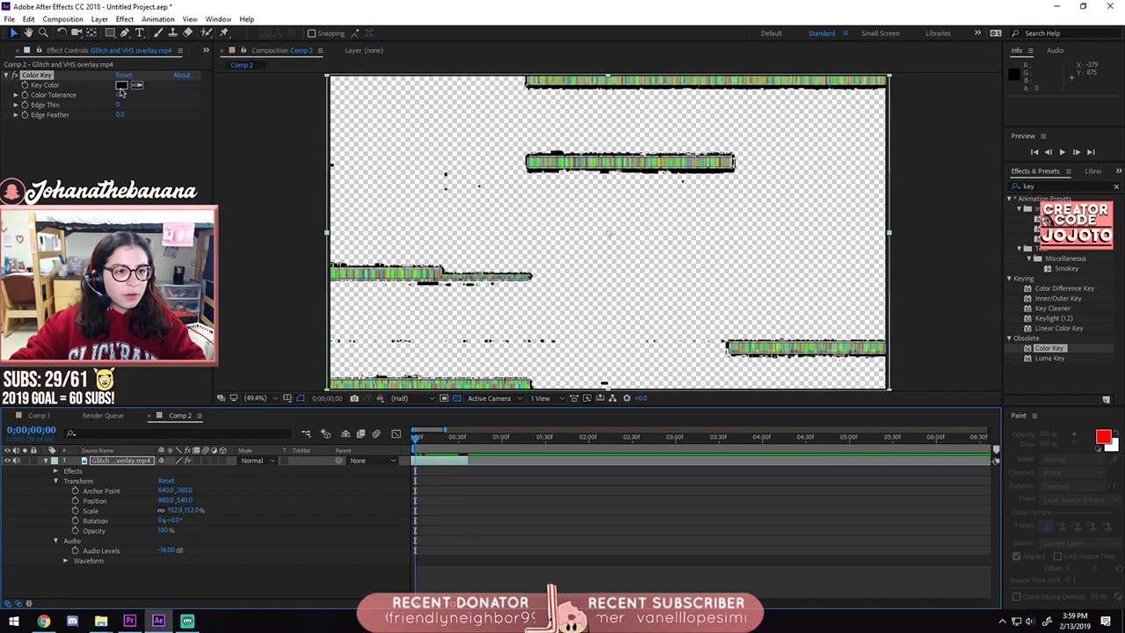
left_click(122, 85)
left_click_drag(443, 358, 422, 386)
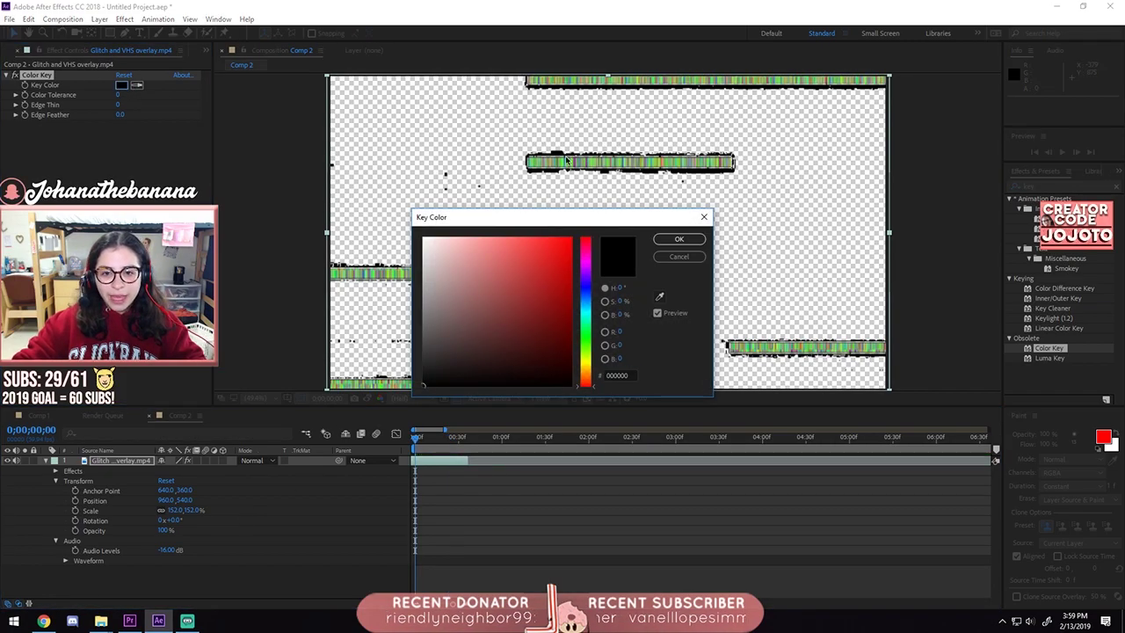
left_click(679, 239)
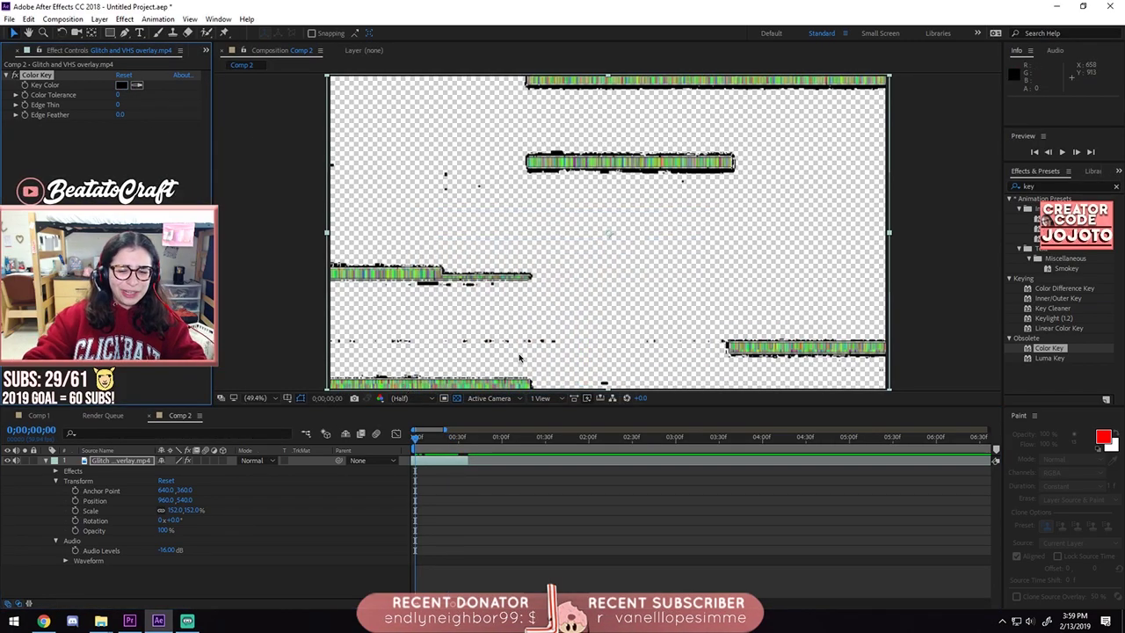
Preview the keyed glitch overlay and set the Color Key's Color Tolerance to 54
left_click(489, 490)
key("space")
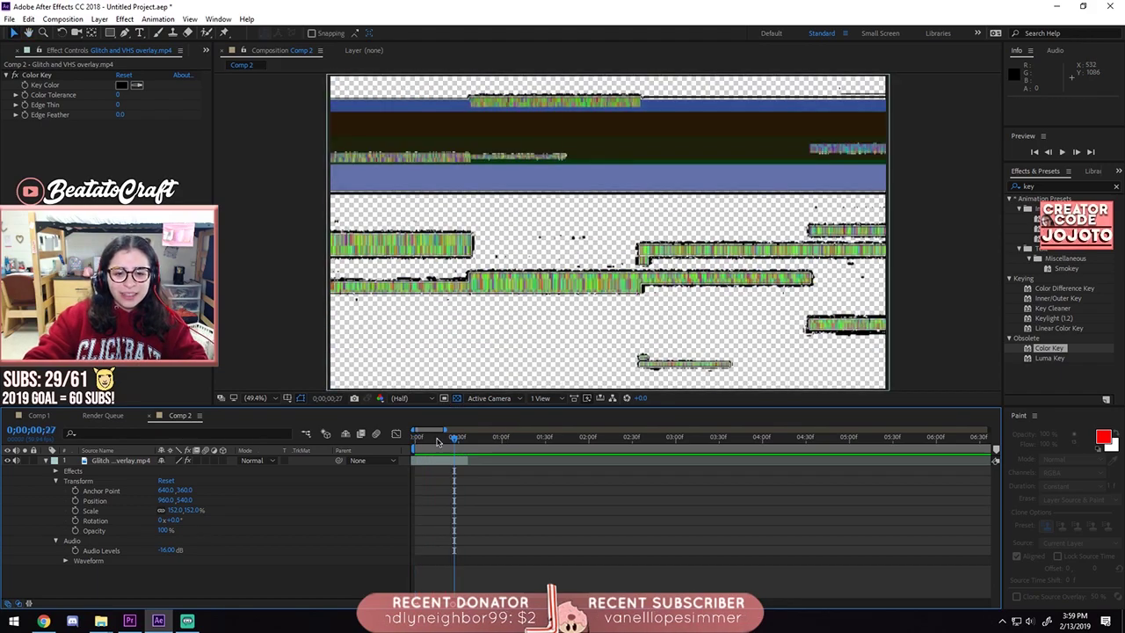
left_click(441, 439)
left_click_drag(118, 97, 140, 97)
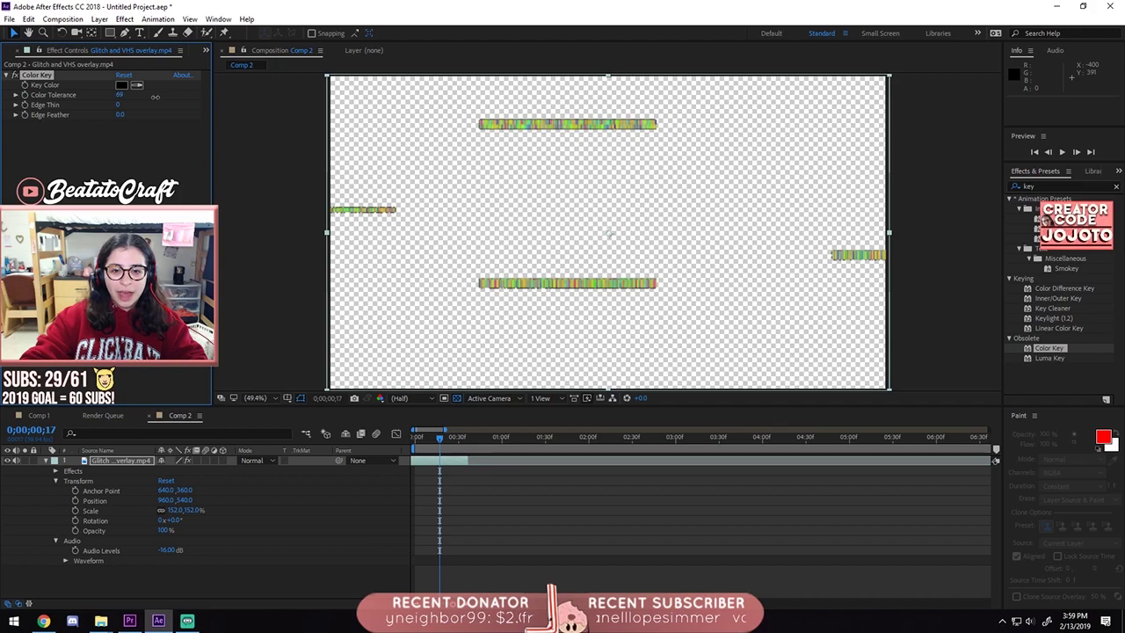
mouse_move(445, 439)
left_mouse_down()
mouse_move(460, 439)
mouse_move(418, 440)
mouse_move(453, 443)
left_mouse_up()
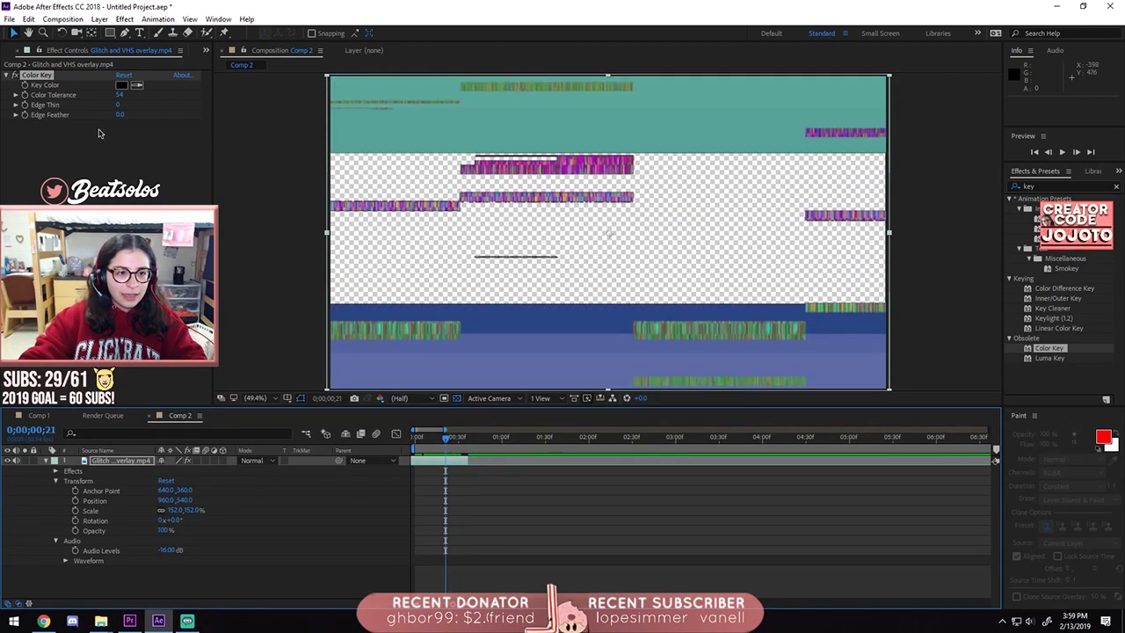
Set the Color Key's Edge Thin to 2 and preview the glitch overlay from the start
left_click_drag(118, 107, 142, 106)
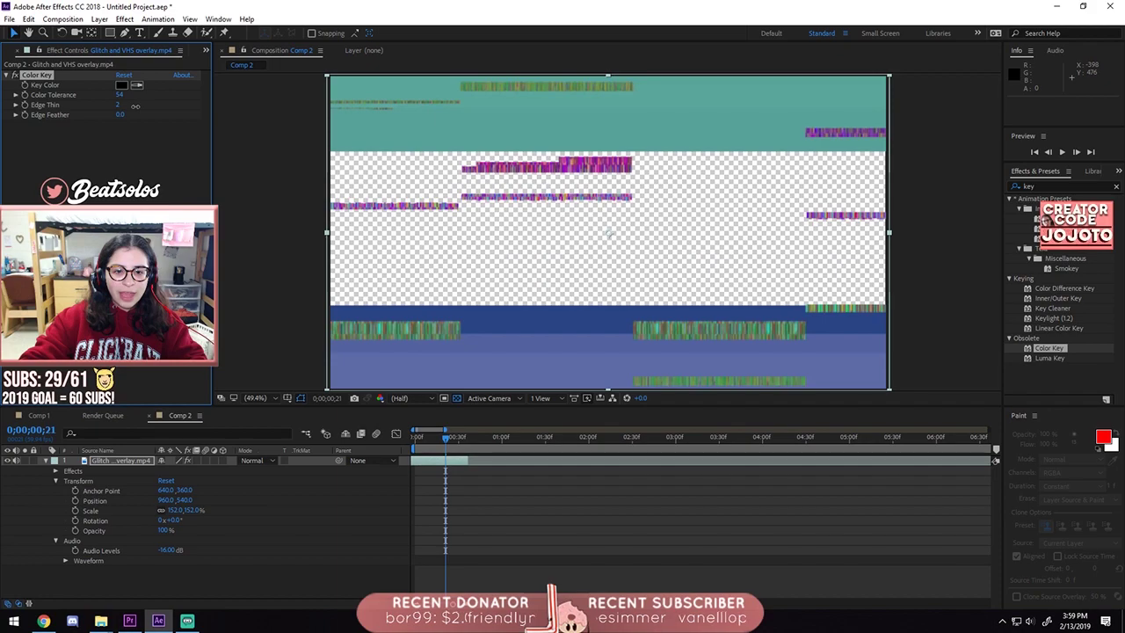
left_click_drag(450, 442, 415, 436)
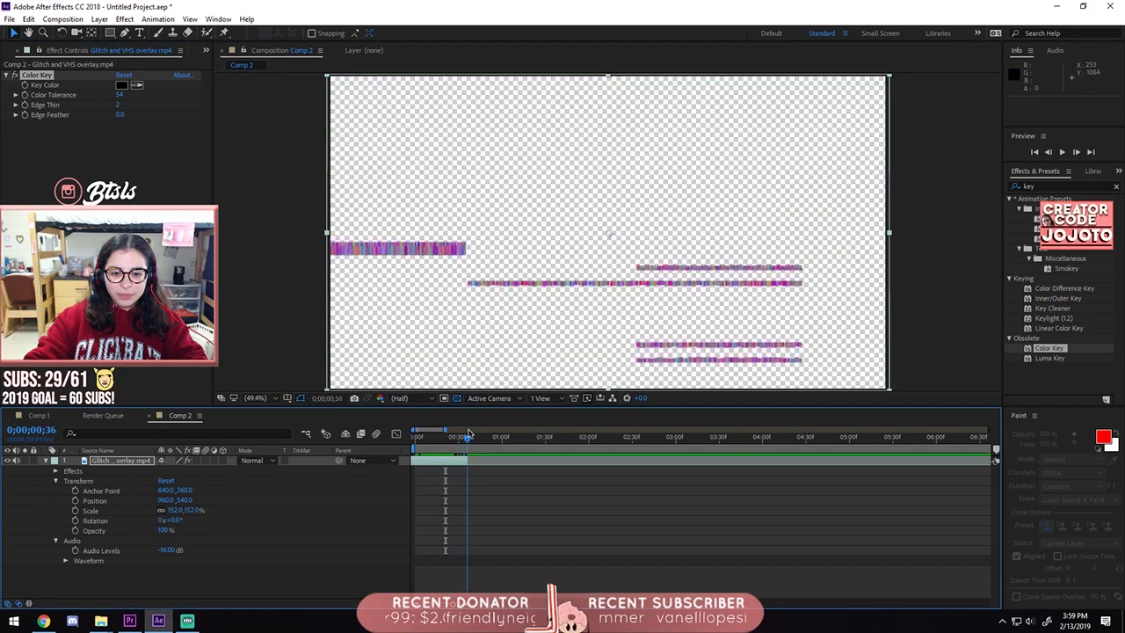
key("space")
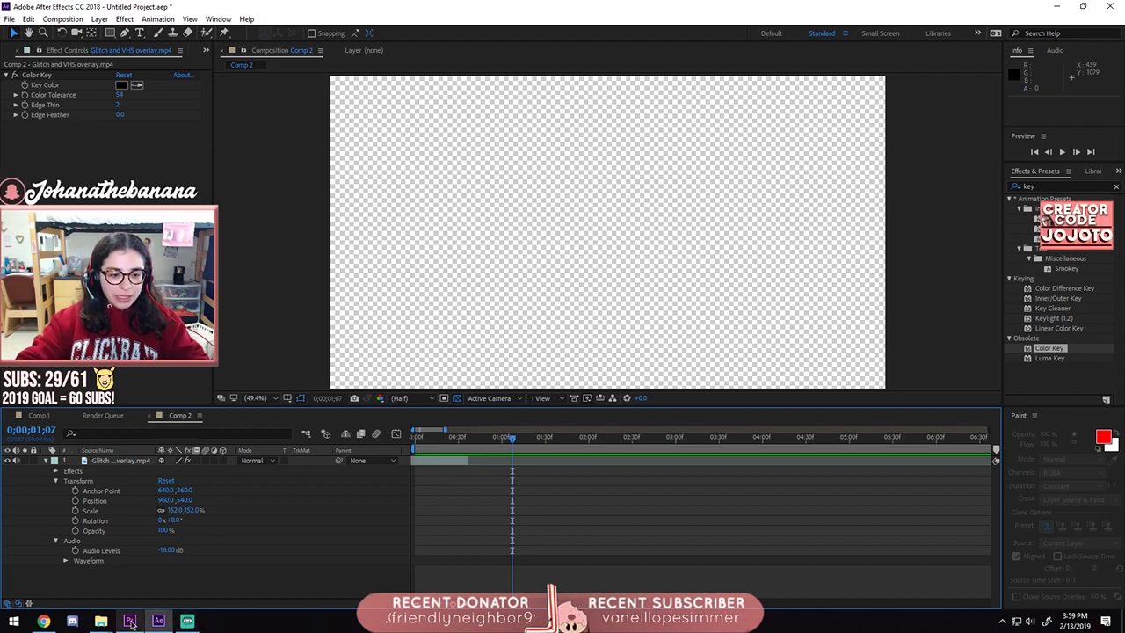
key("alt+Tab")
left_click(158, 620)
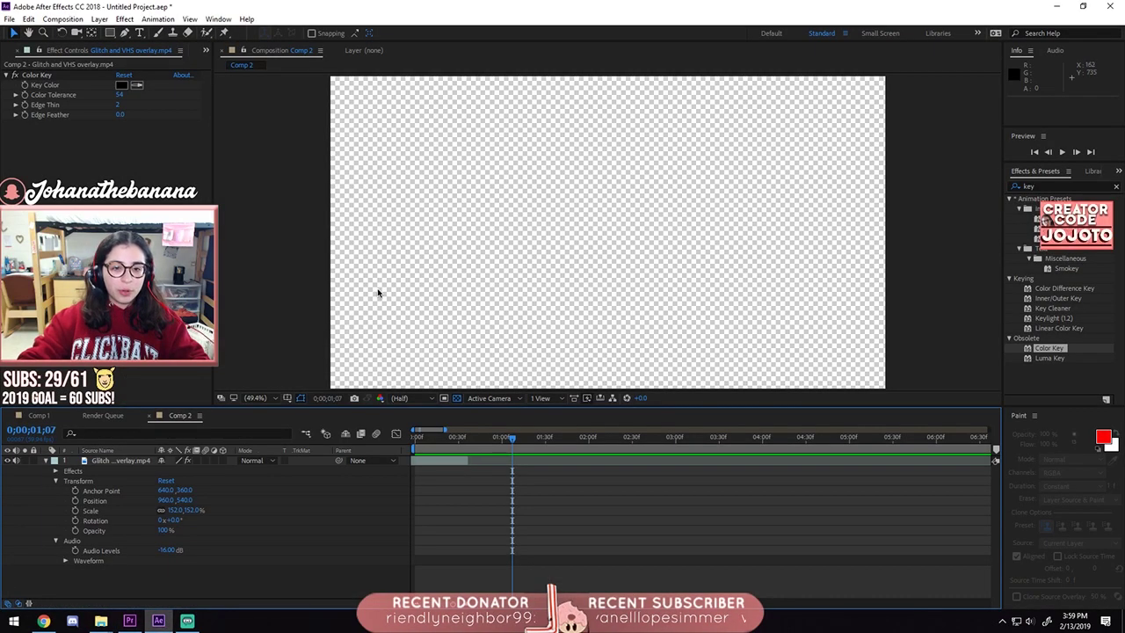
left_click(130, 621)
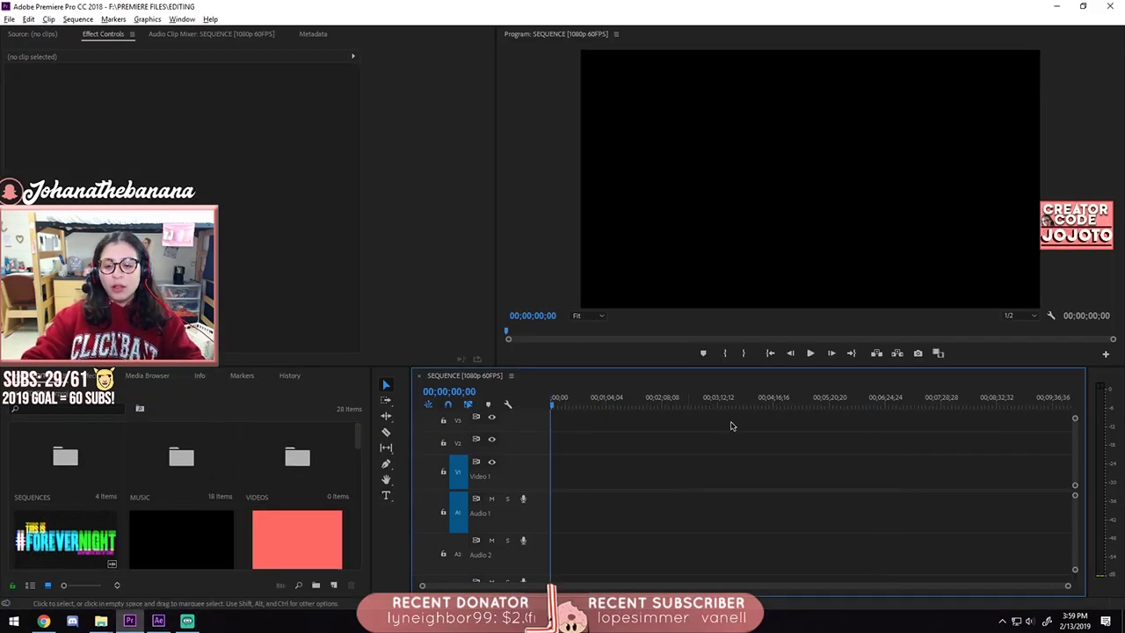
left_click(158, 620)
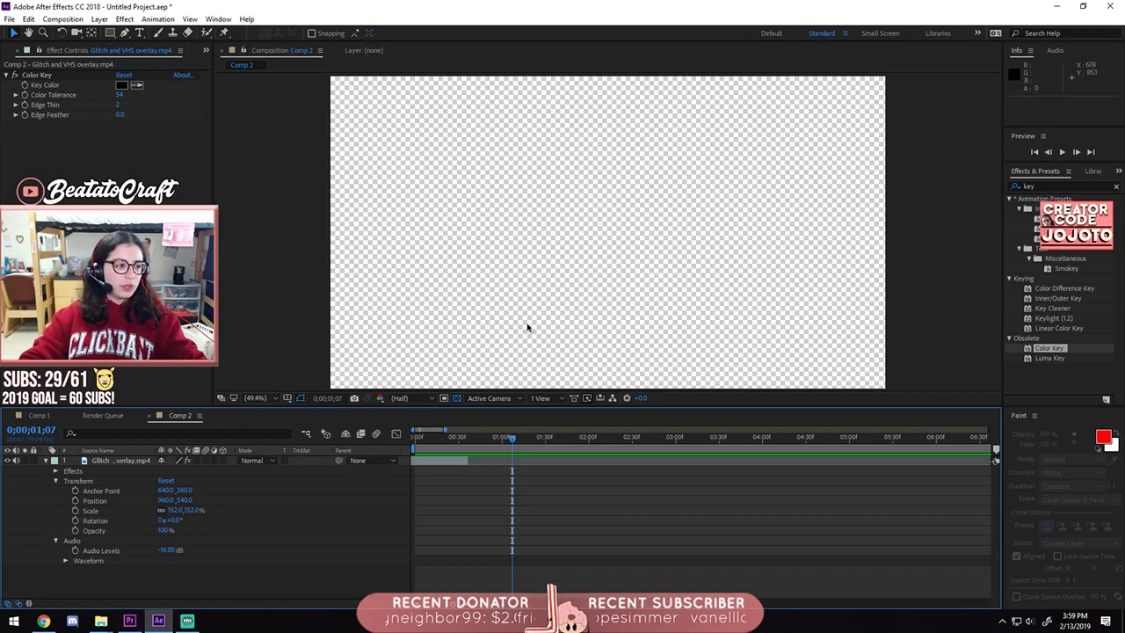
Preview the keyed glitch overlay once more from the composition's start
left_click_drag(512, 442, 416, 441)
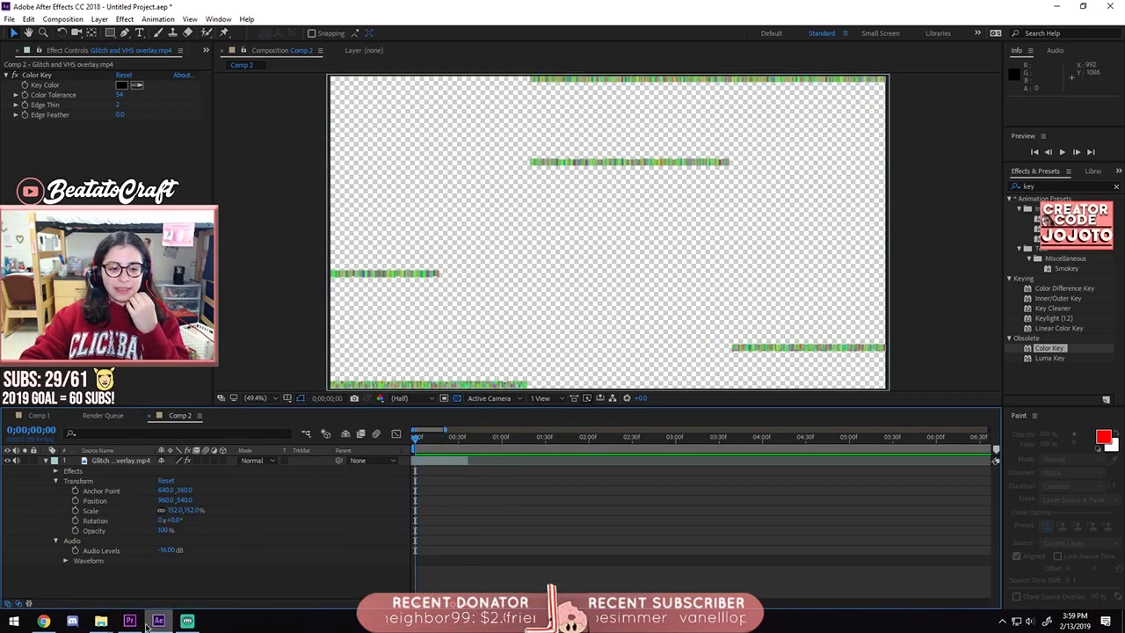
left_click(131, 621)
left_click(159, 620)
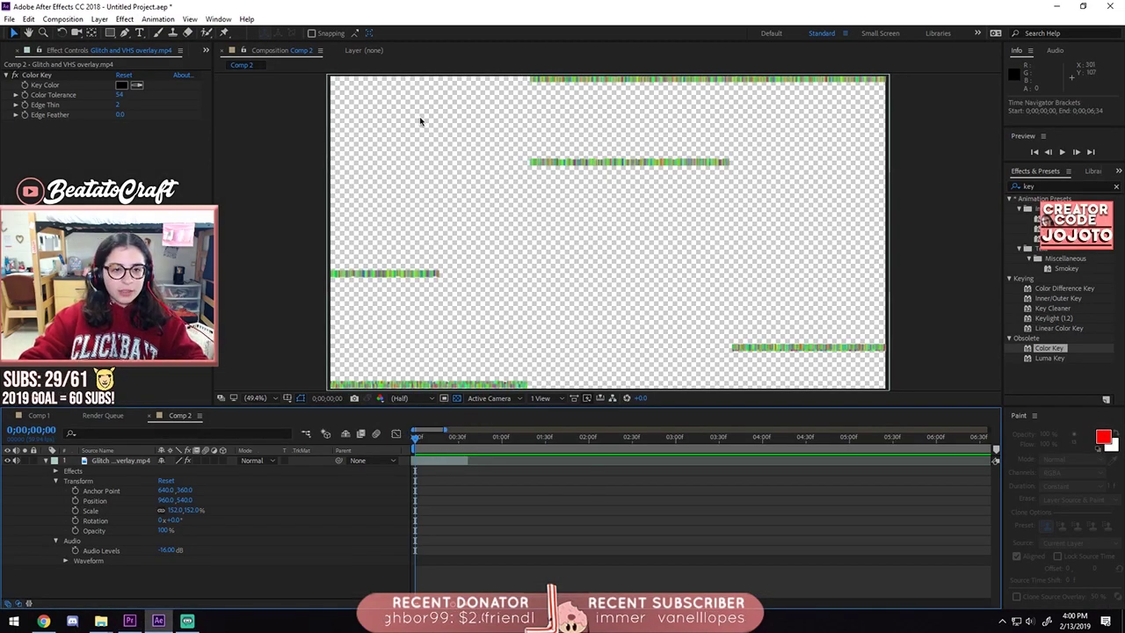
key("space")
key("space")
Save the project as testing.aep in a new folder named testing inside Pictures > WIP > canvas
left_click(8, 18)
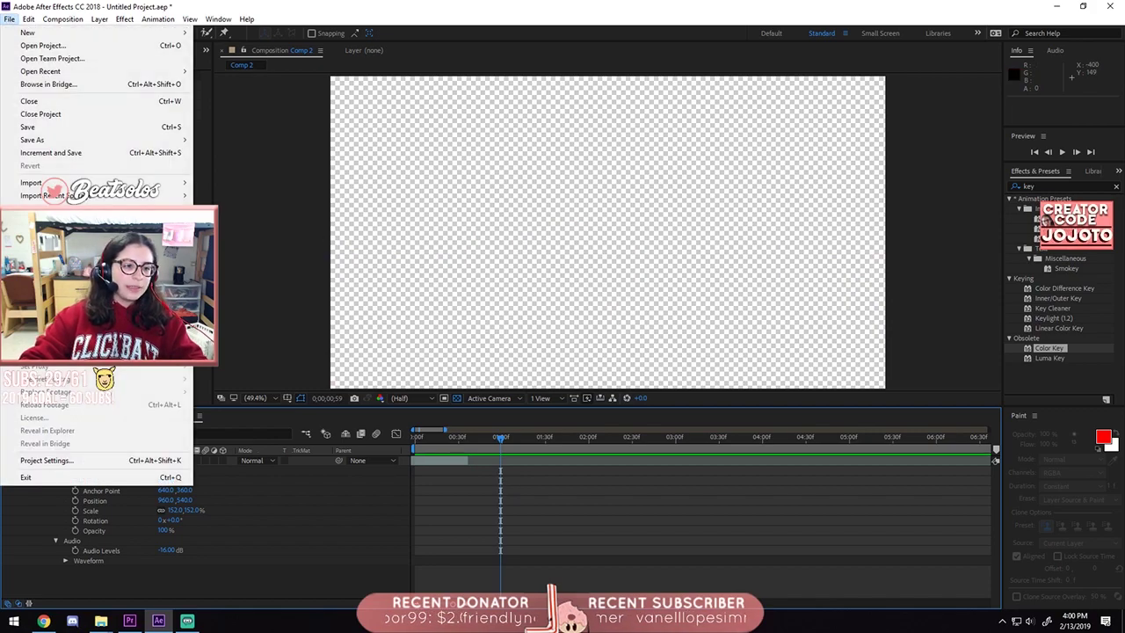
left_click(76, 127)
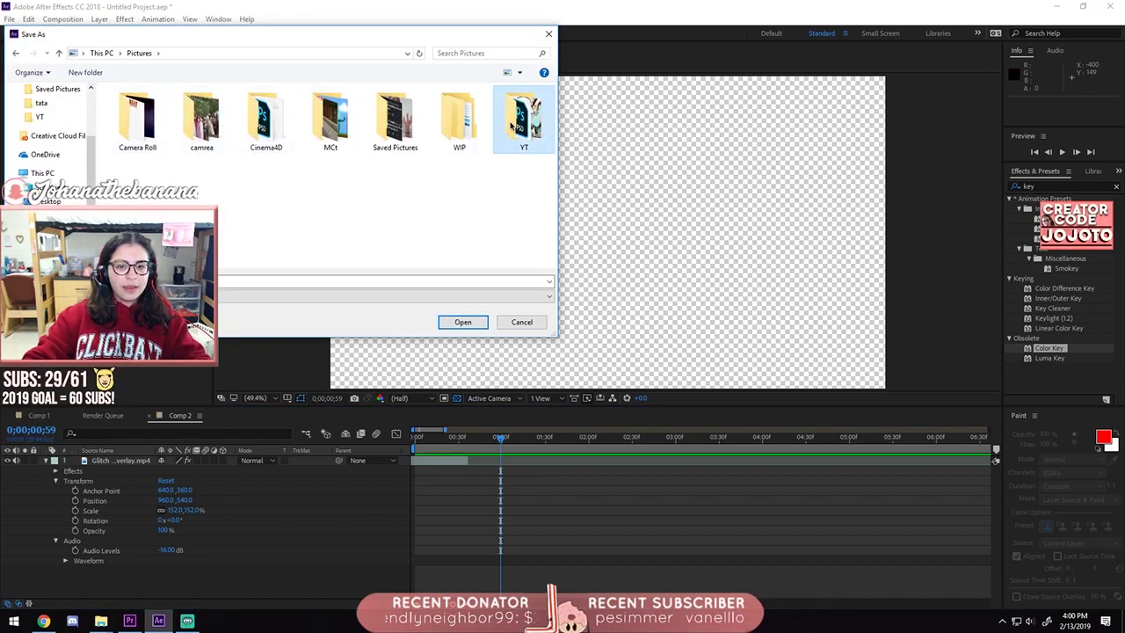
double_click(458, 119)
double_click(202, 119)
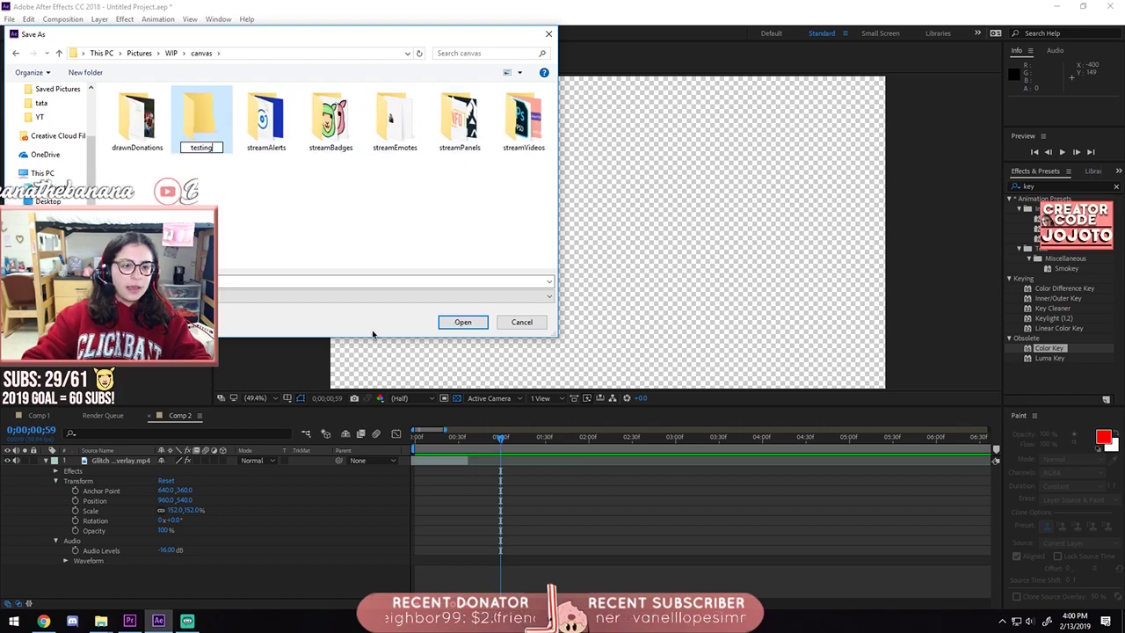
key("Return")
left_click(509, 204)
double_click(523, 123)
left_click(462, 321)
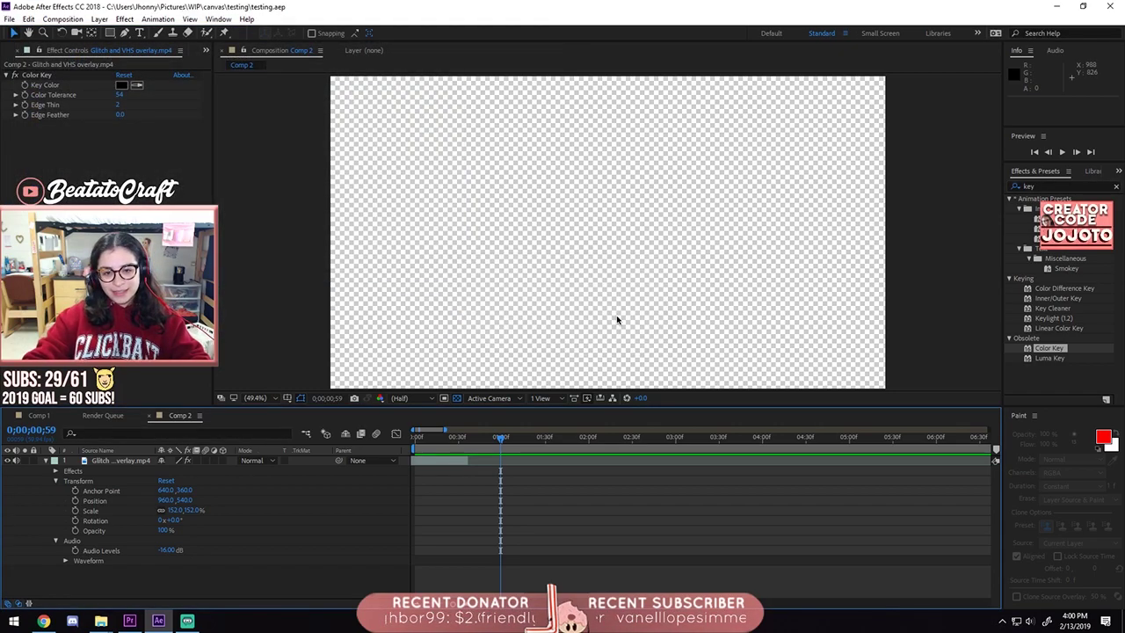
Switch to Premiere Pro, import Comp 2 from testing.aep and place it at the sequence's start on Video 1
left_click(129, 621)
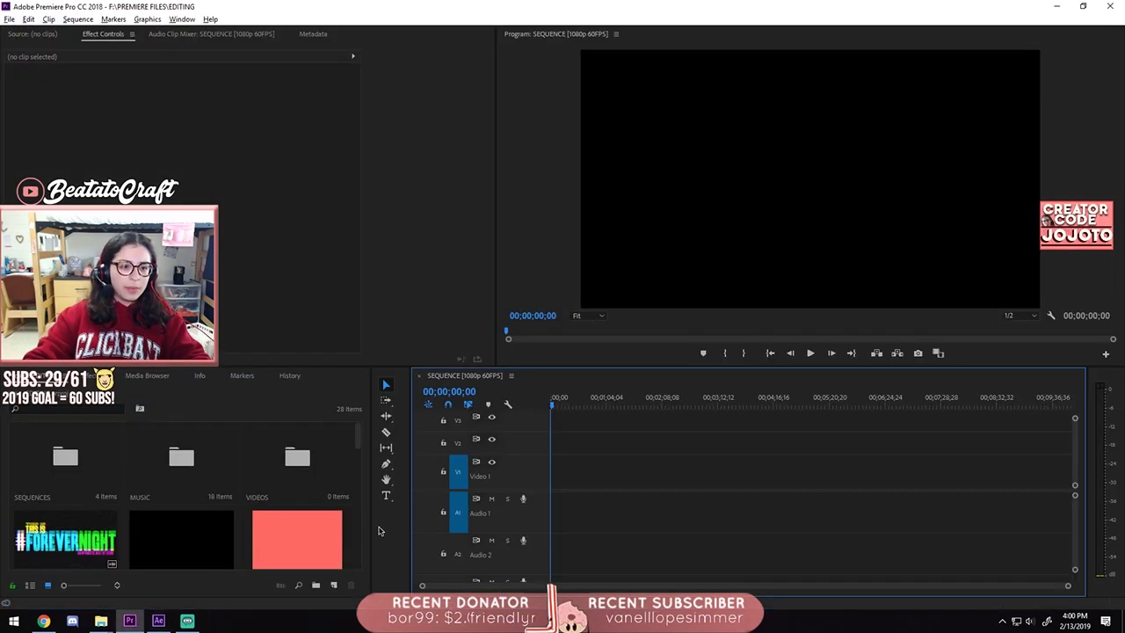
mouse_move(102, 620)
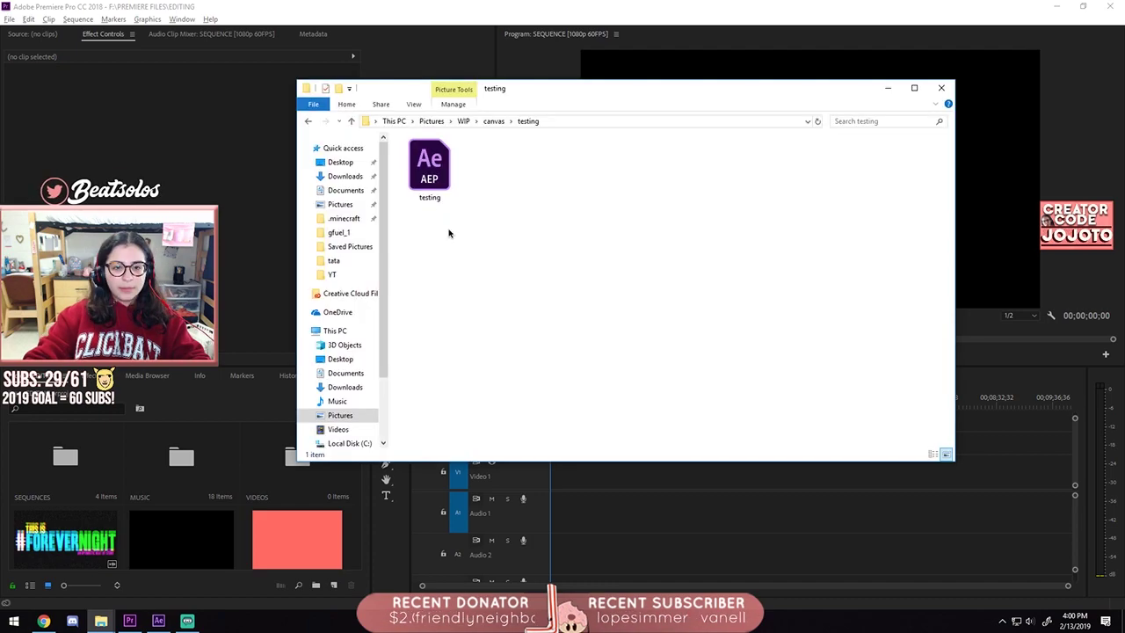
left_click_drag(430, 171, 37, 528)
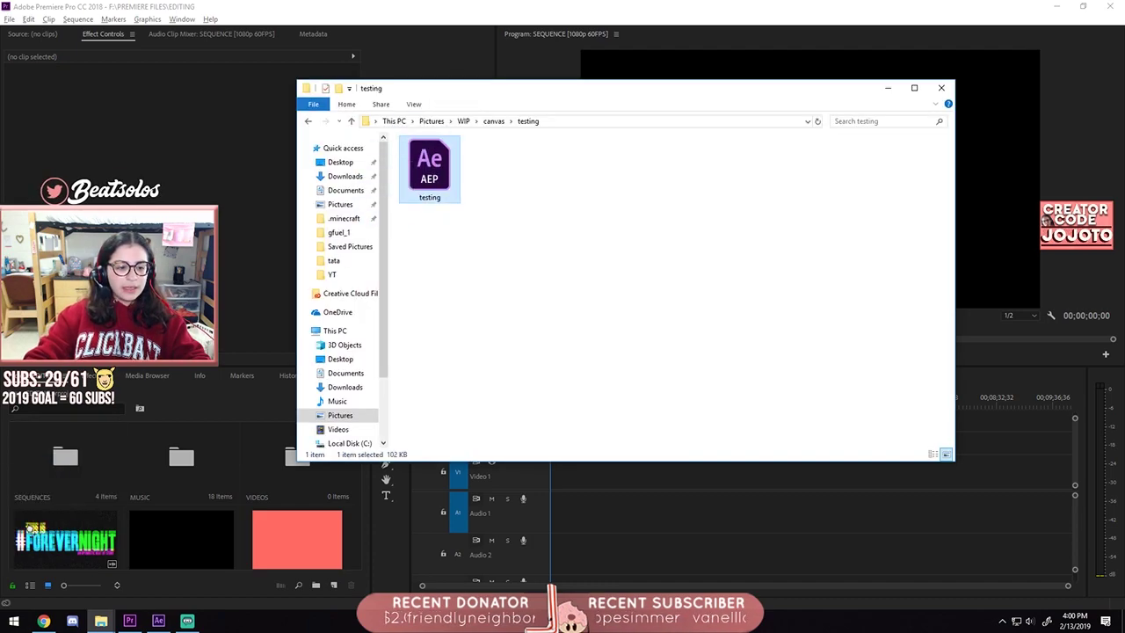
left_click(890, 88)
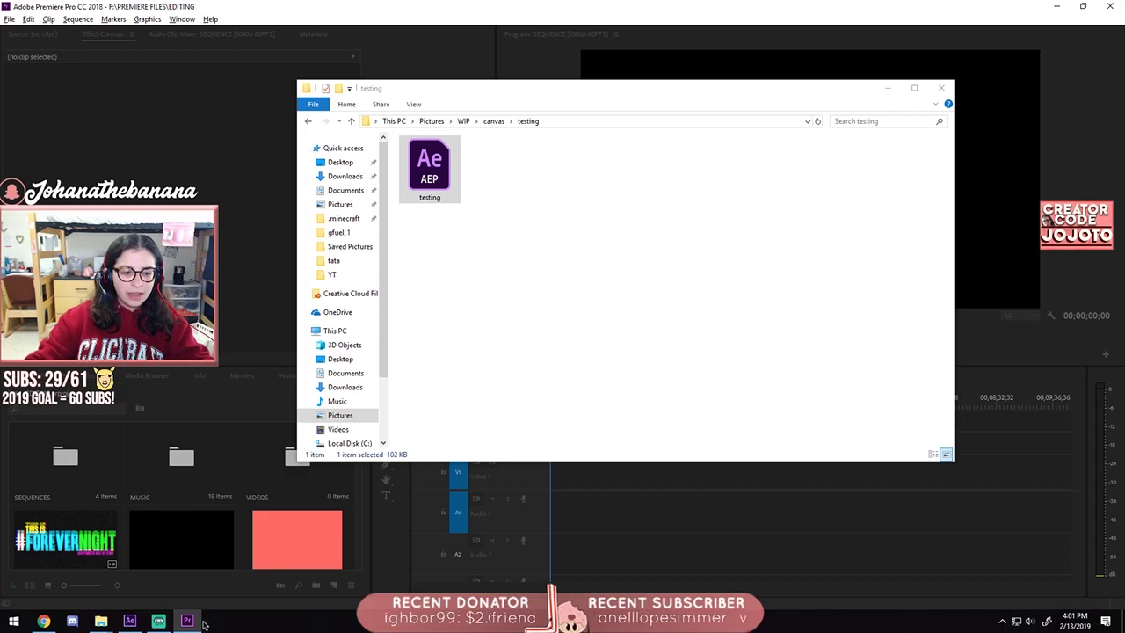
left_click(191, 548)
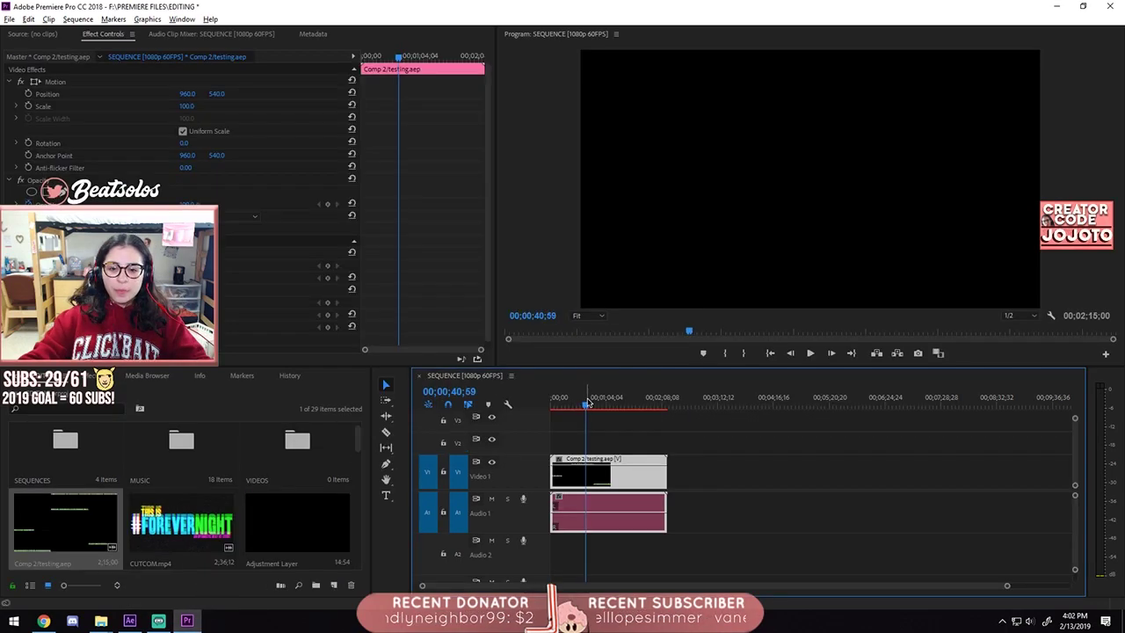
Preview the imported Comp 2 clip from the start of the sequence
left_click_drag(588, 402, 552, 402)
left_click(627, 427)
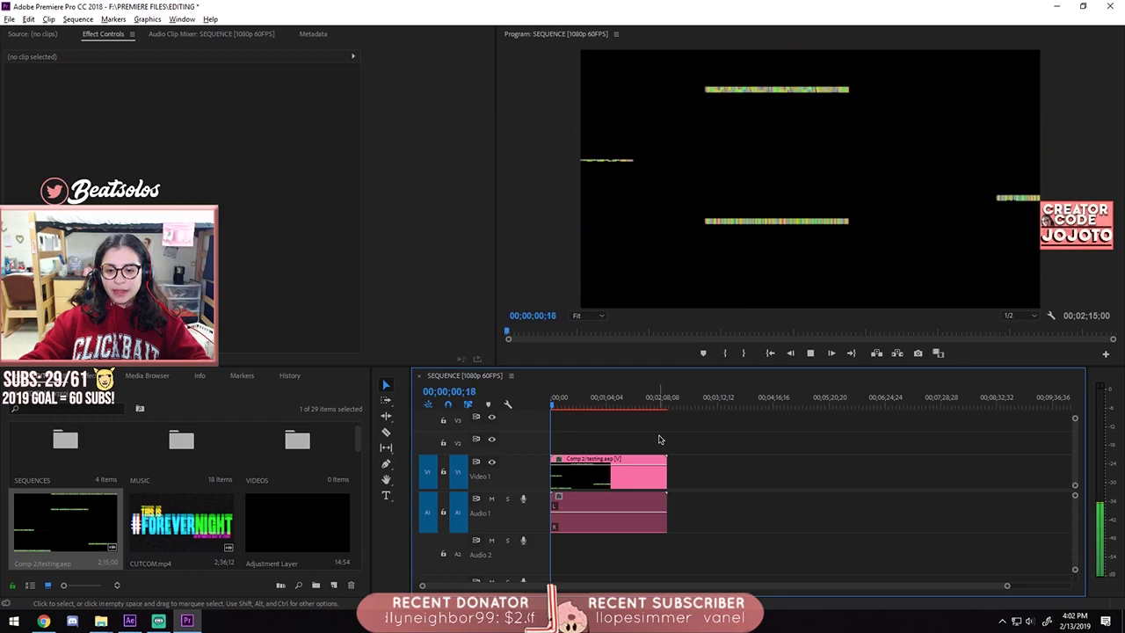
left_click_drag(626, 407, 635, 407)
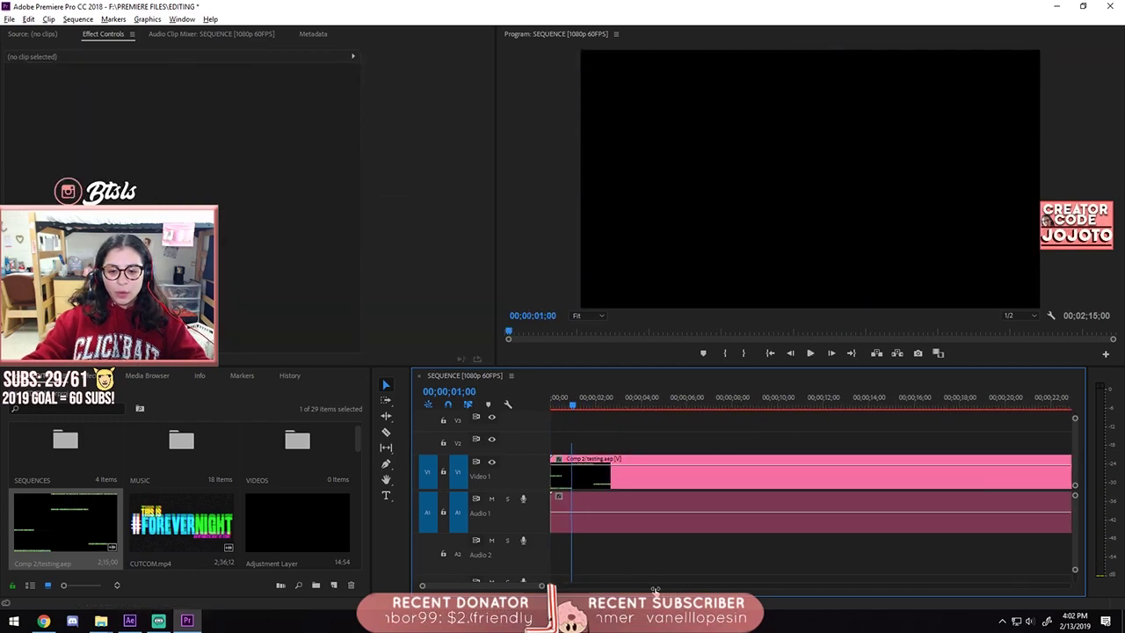
left_click_drag(552, 586, 933, 568)
left_click_drag(559, 403, 521, 401)
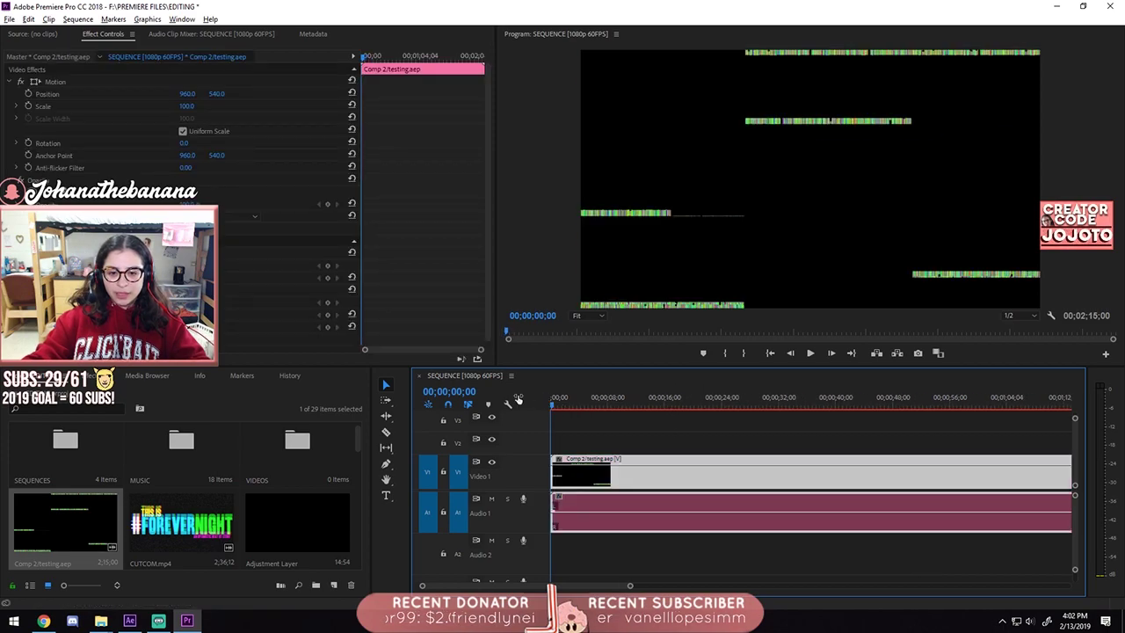
left_click(617, 450)
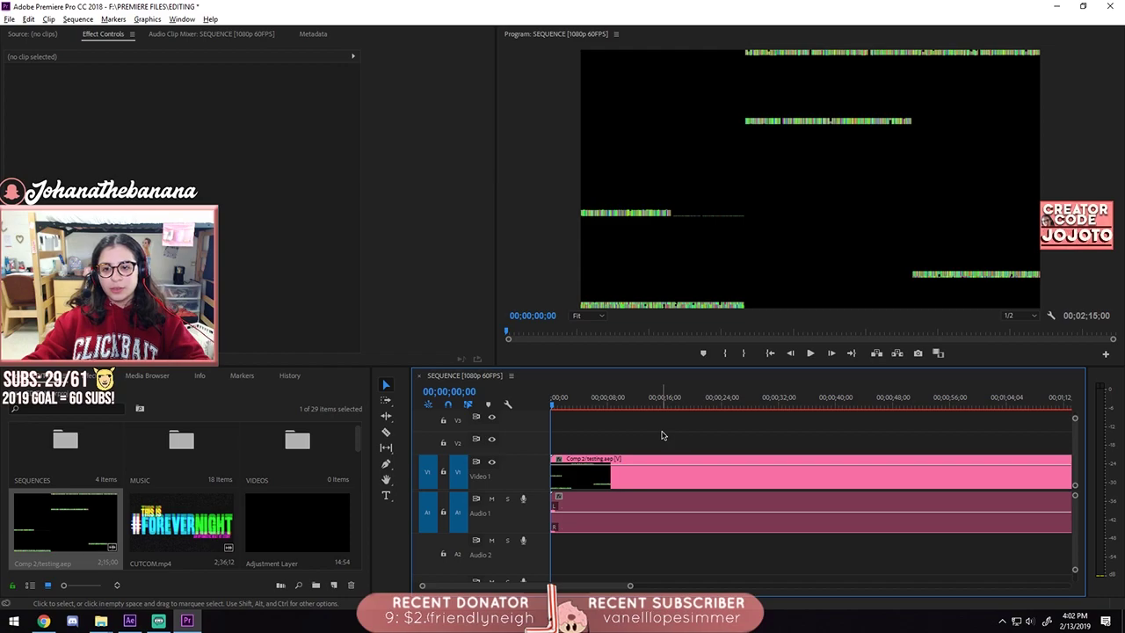
key("space")
key("space")
Split the Comp 2 clip at 00;00;00;37, where the glitch animation ends, using the Razor tool
mouse_move(630, 585)
left_mouse_down()
mouse_move(577, 588)
mouse_move(884, 582)
mouse_move(640, 583)
left_mouse_up()
left_click_drag(651, 404, 551, 404)
left_click(791, 448)
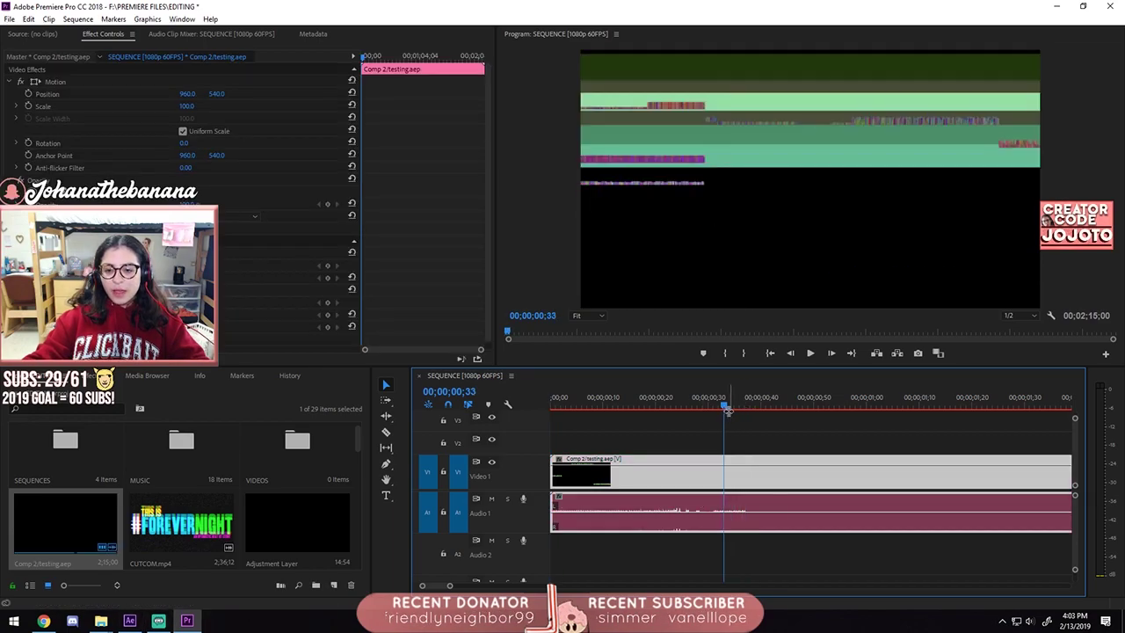
left_click_drag(724, 407, 745, 407)
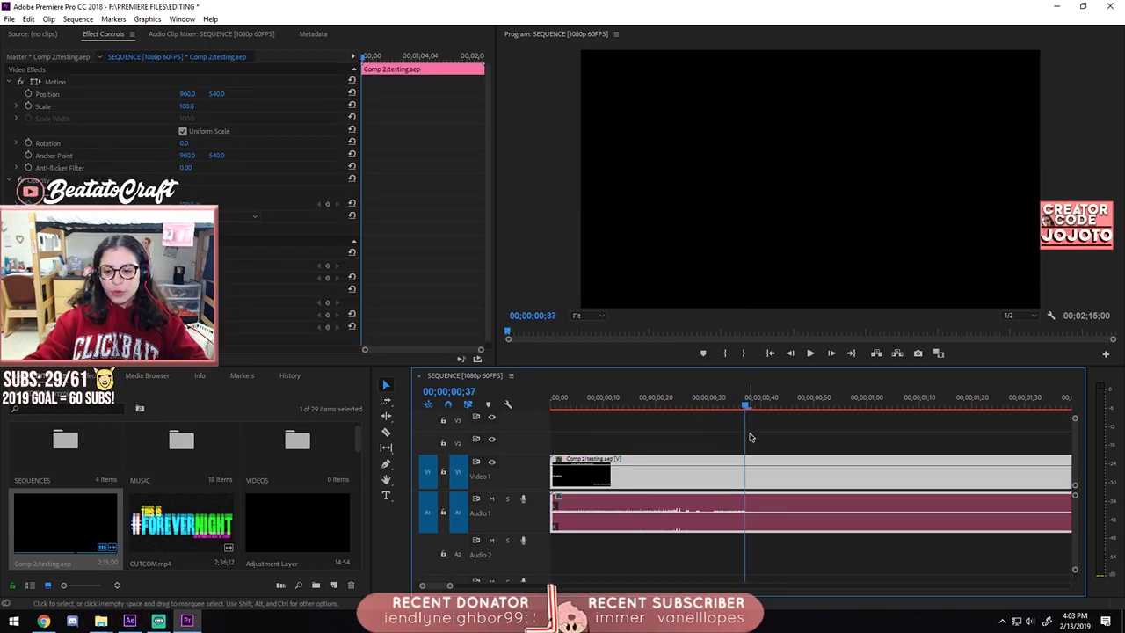
key("c")
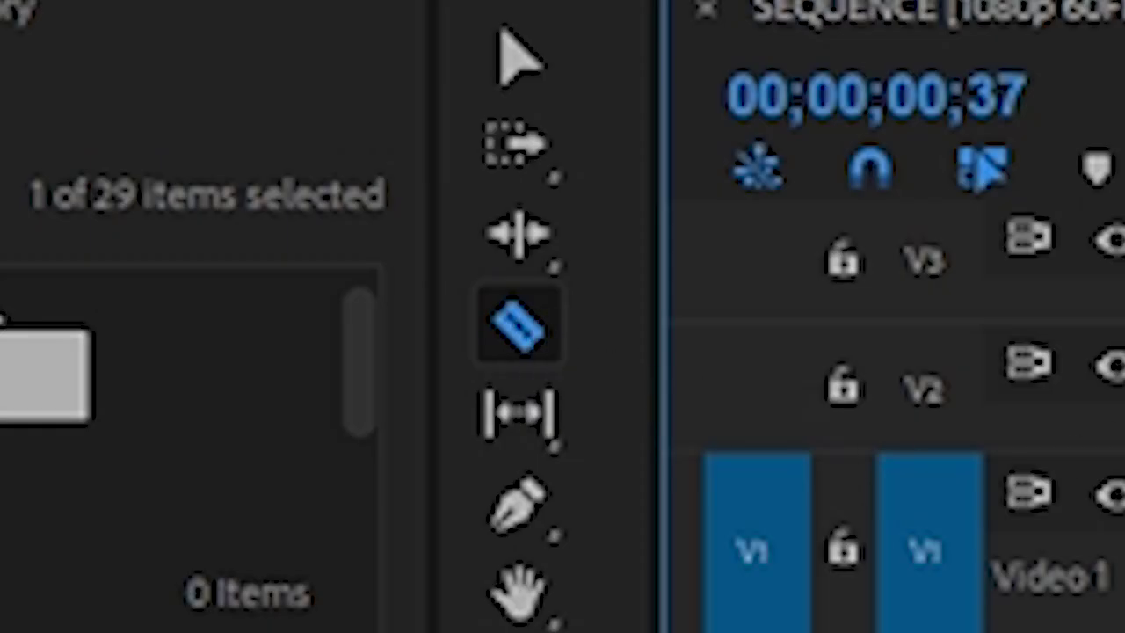
left_click(746, 475)
Delete the leftover part of the Comp 2 clip after the cut
key("v")
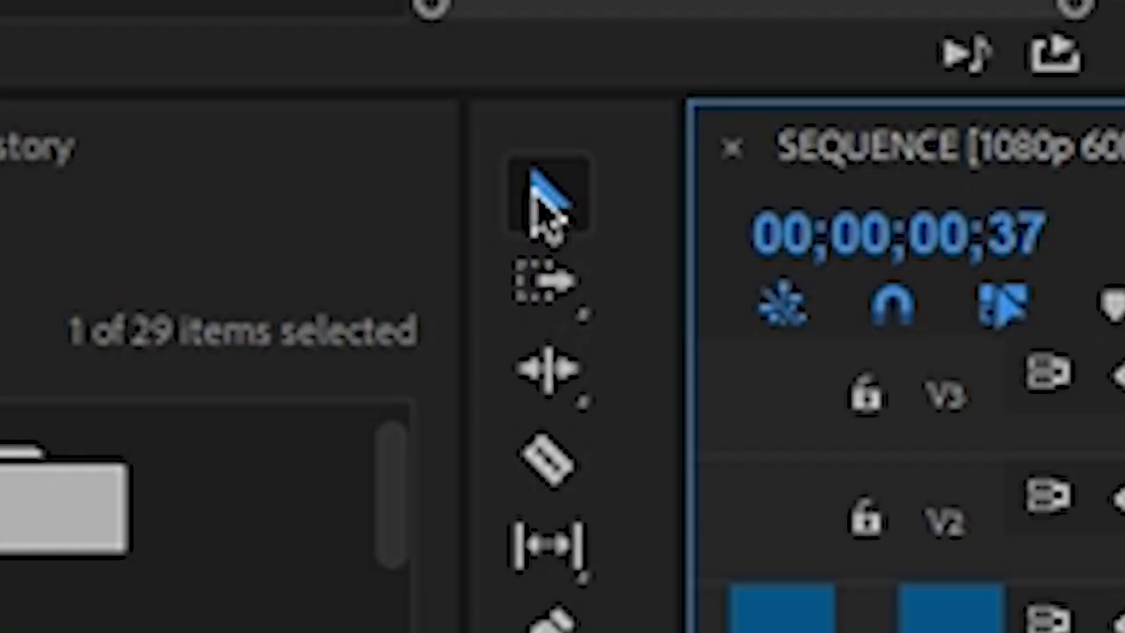
left_click(385, 384)
left_click(794, 489)
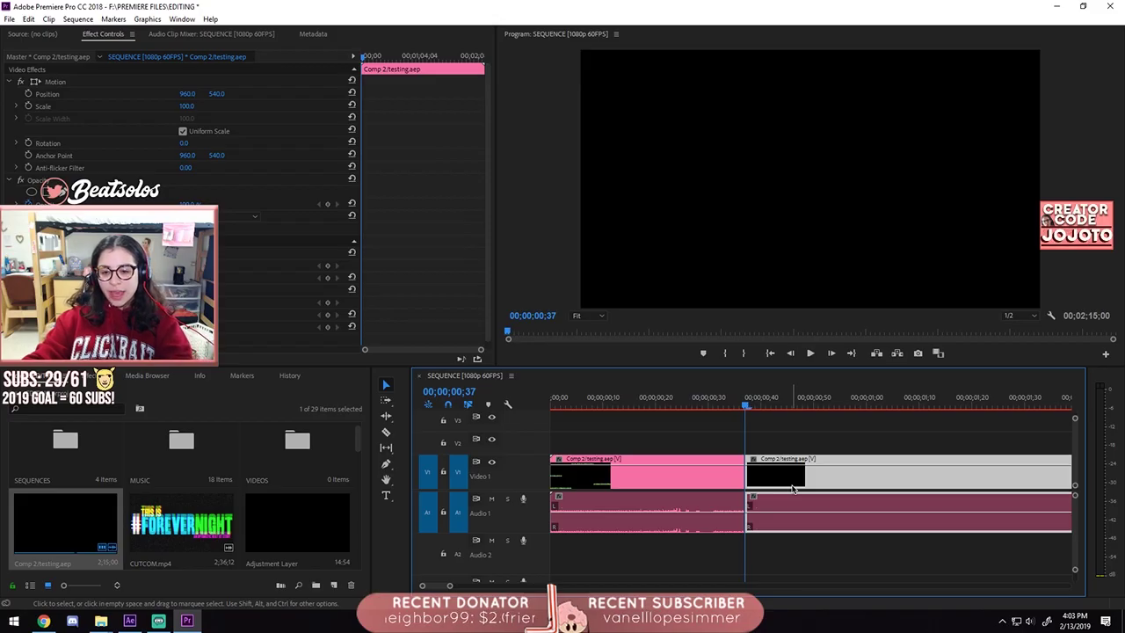
key("Delete")
key("space")
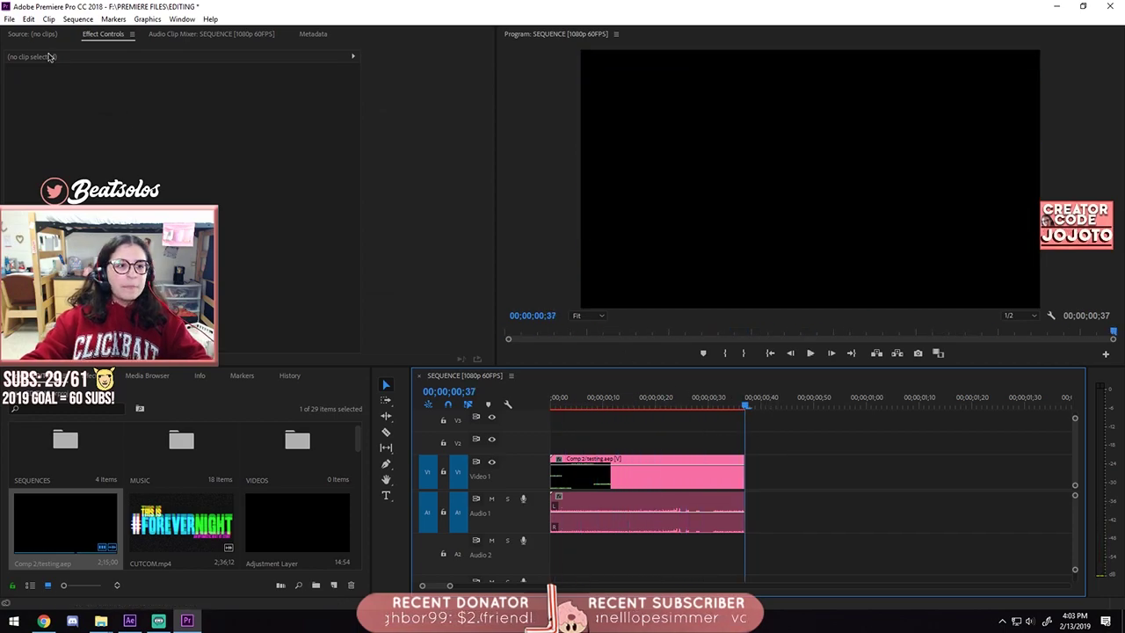
Move the playhead to 00;00;00;18 within the glitch and leave the clip deselected
left_click(9, 18)
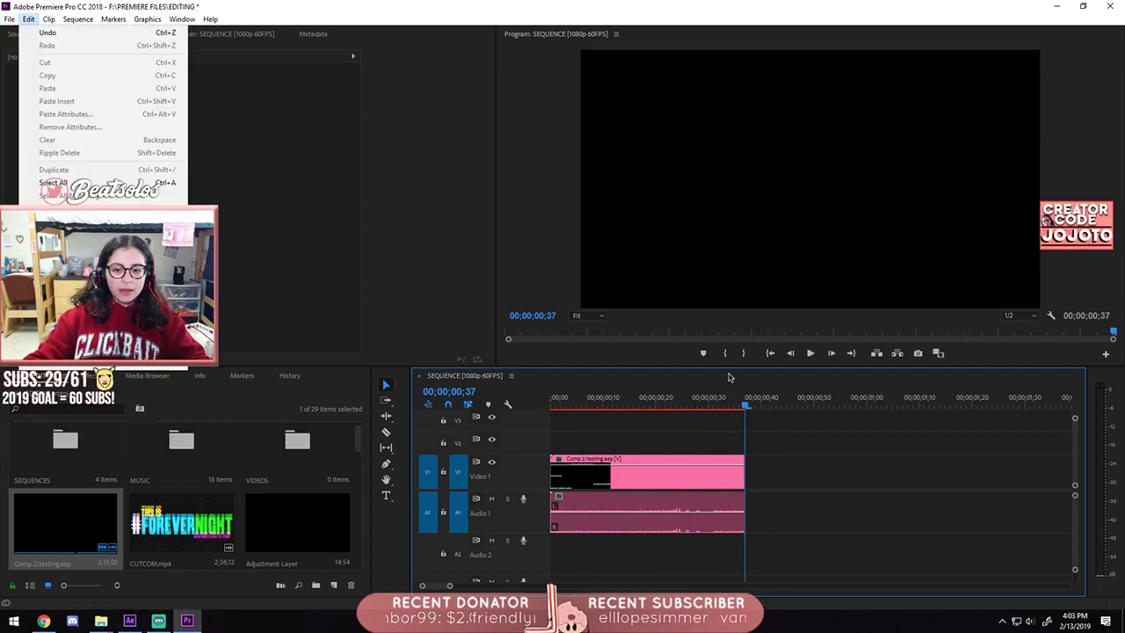
left_click(647, 405)
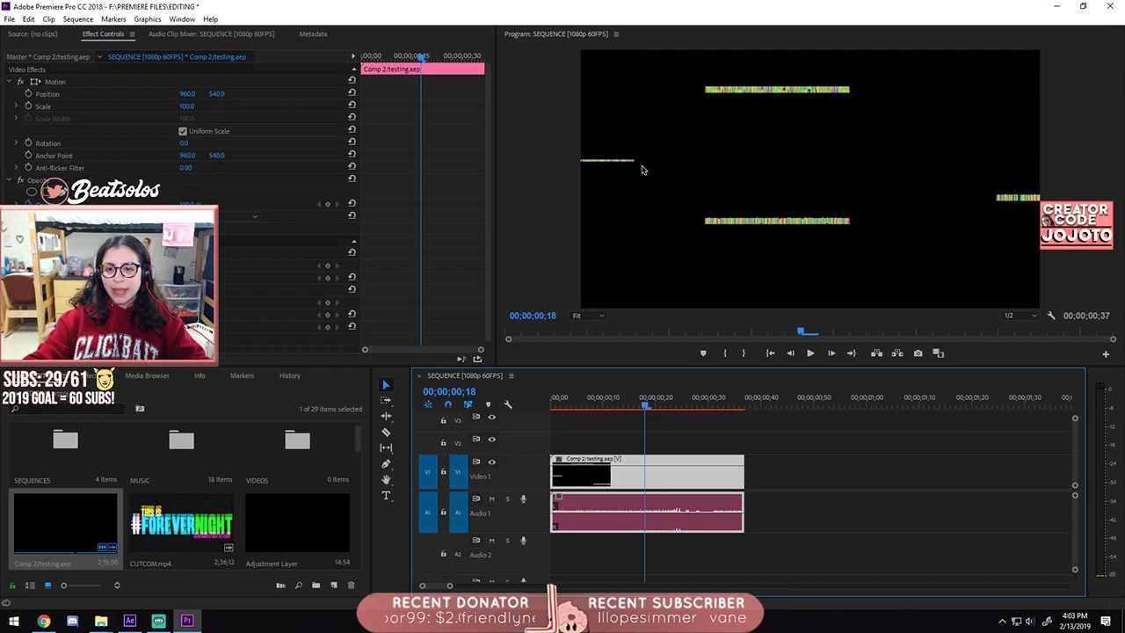
left_click(676, 426)
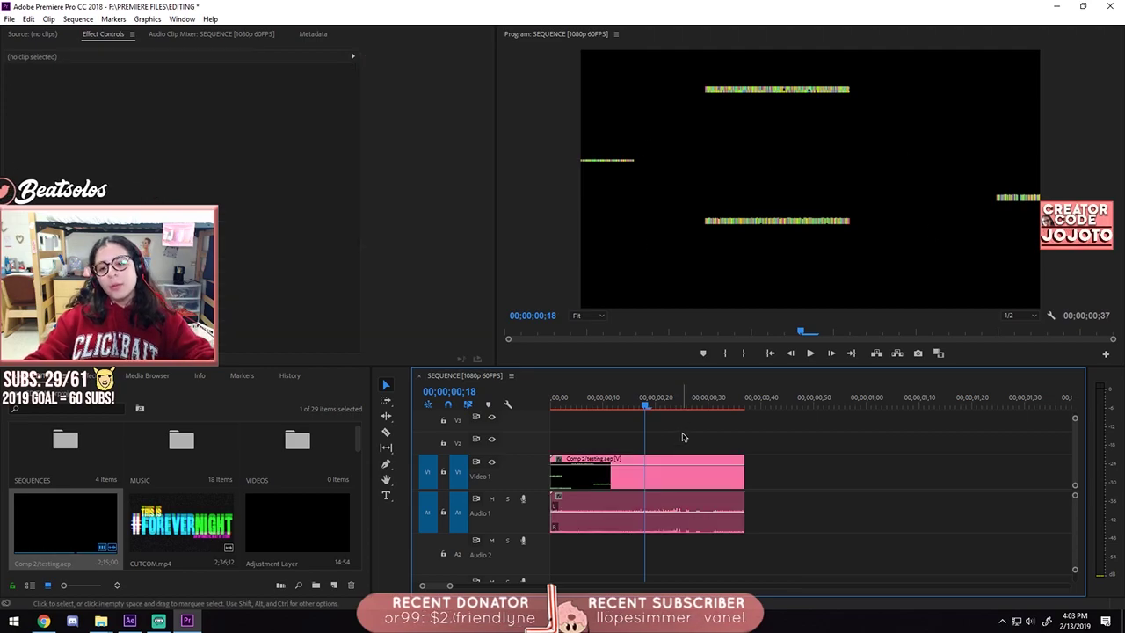
Open the media export settings for the sequence and set the format to QuickTime
left_click(9, 20)
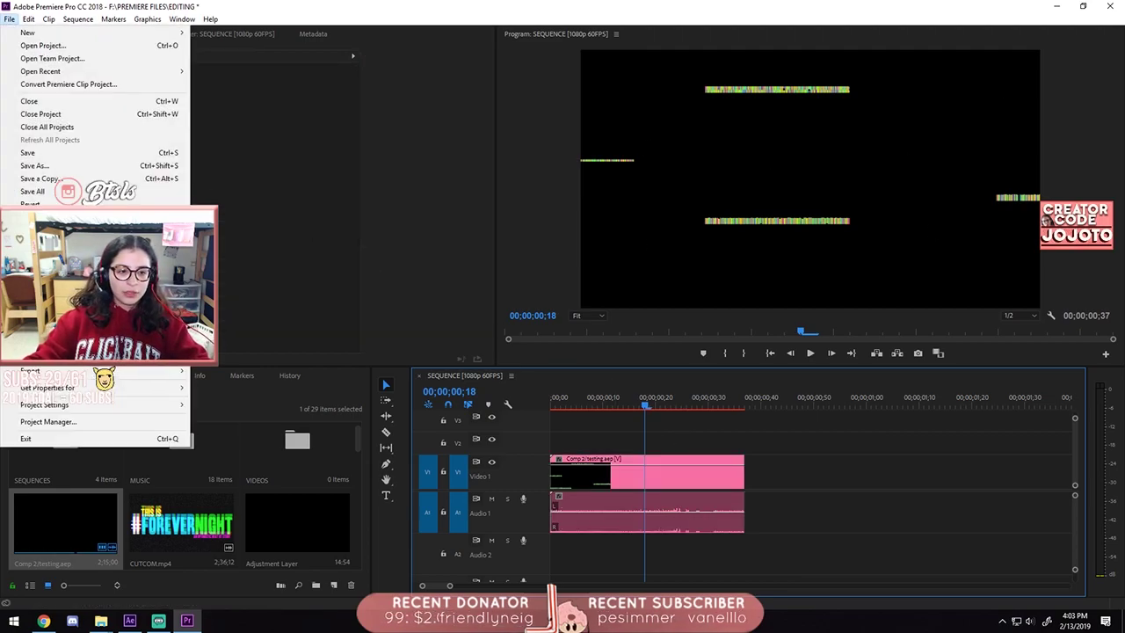
mouse_move(75, 375)
left_click(231, 375)
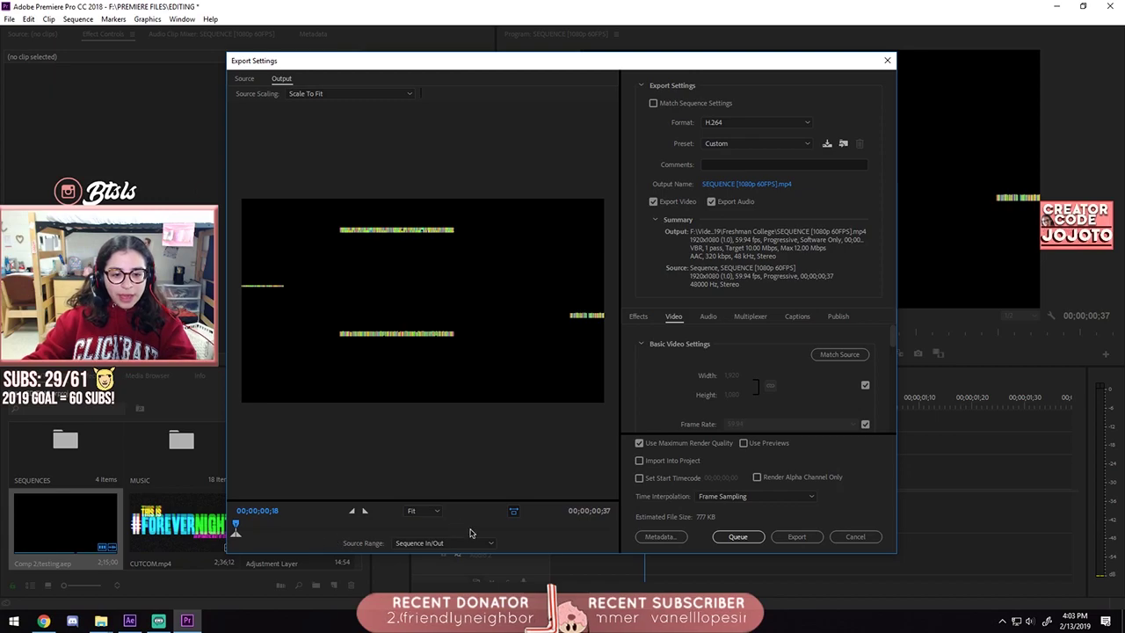
left_click(740, 128)
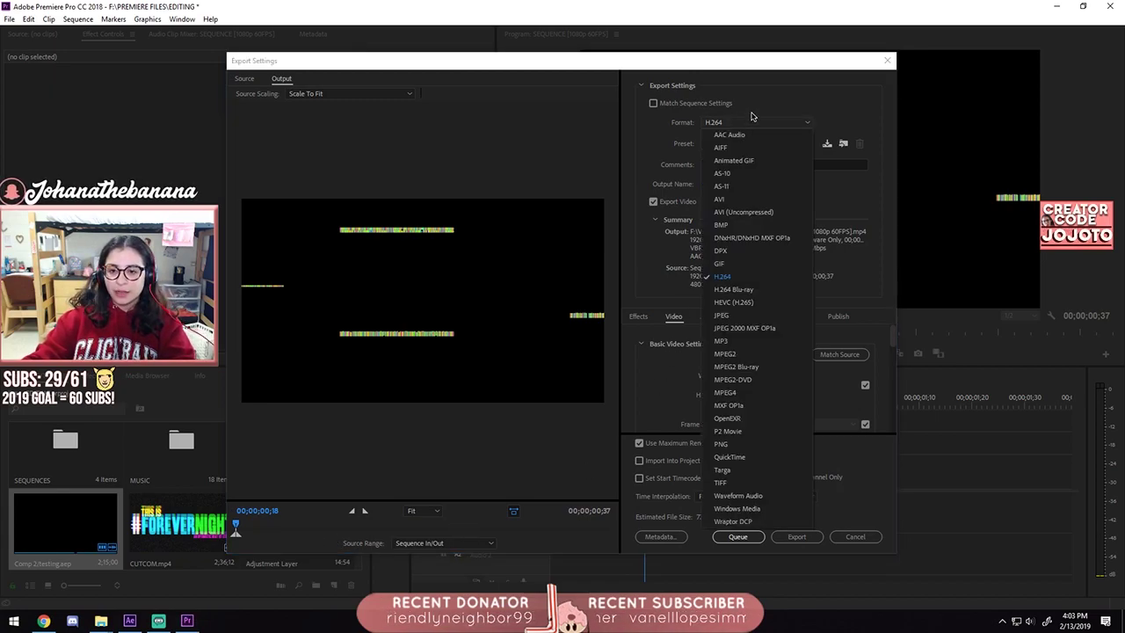
left_click(741, 458)
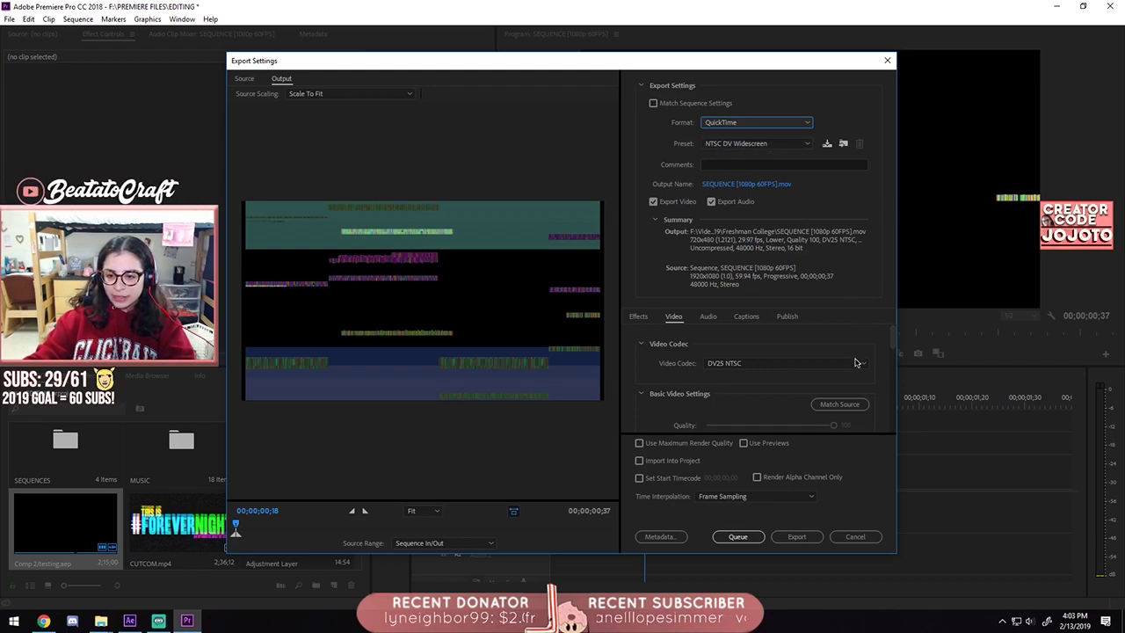
Set the export's video codec to Animation and match the basic video settings to the source
left_click_drag(893, 341, 894, 343)
left_click(778, 361)
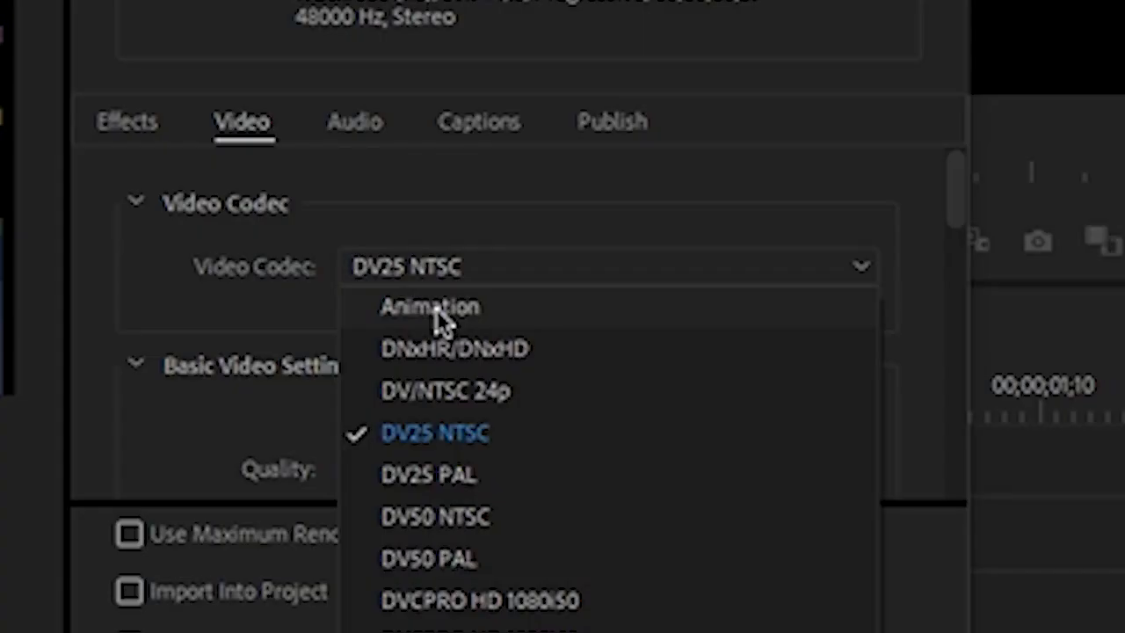
left_click(436, 312)
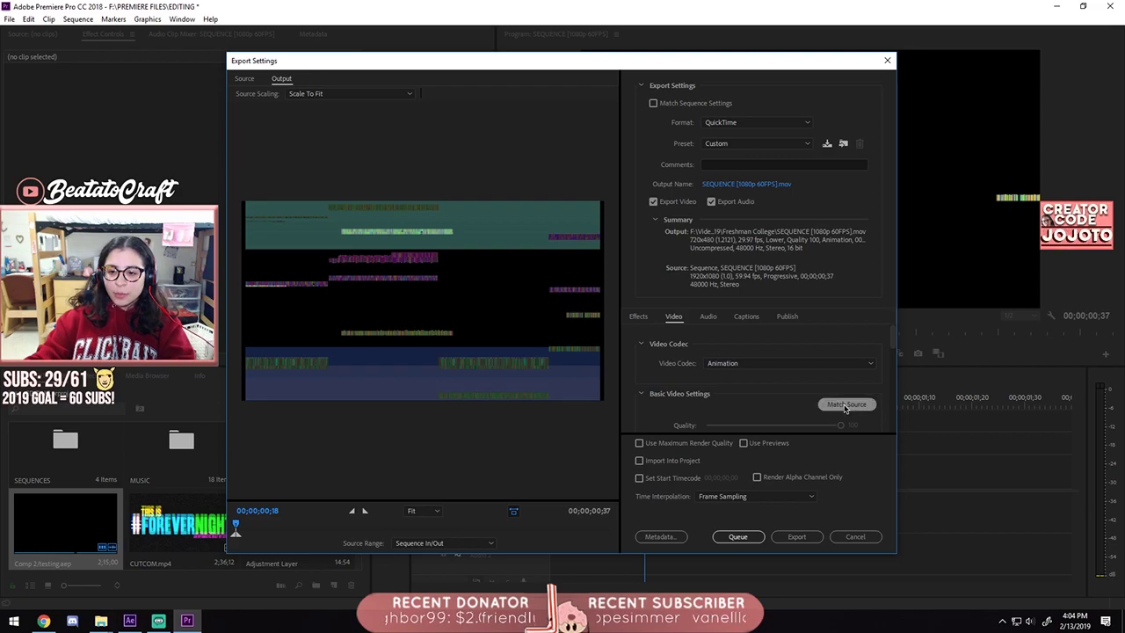
scroll(878, 392, "down", 2)
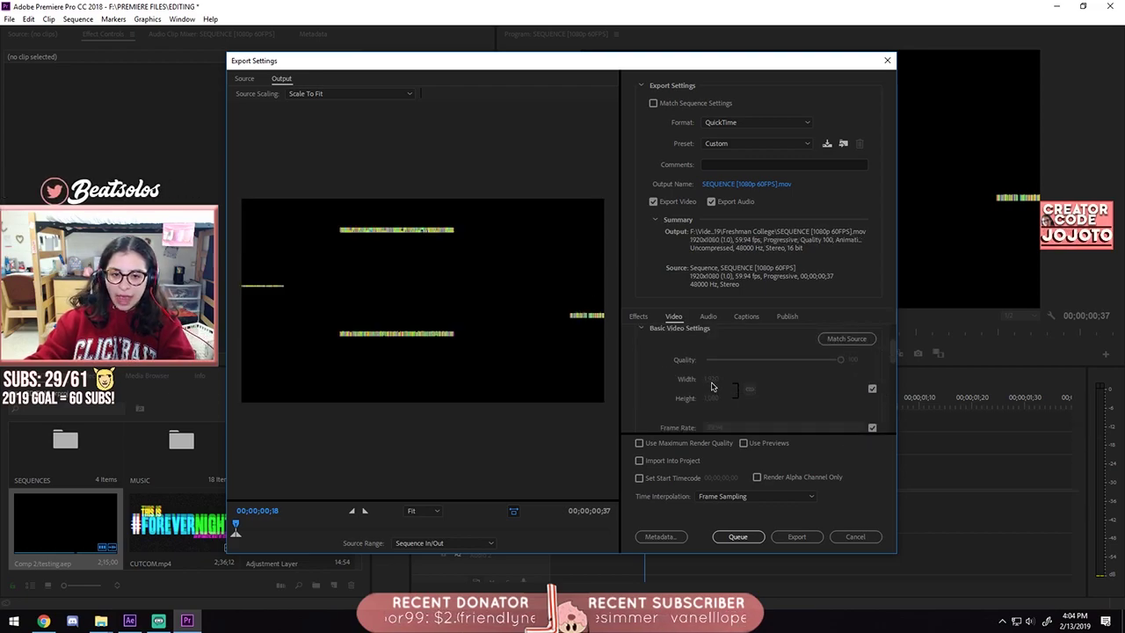
Enable Render at Maximum Depth, set the depth to 8-bpc + alpha, and export the sequence
scroll(756, 391, "down", 4)
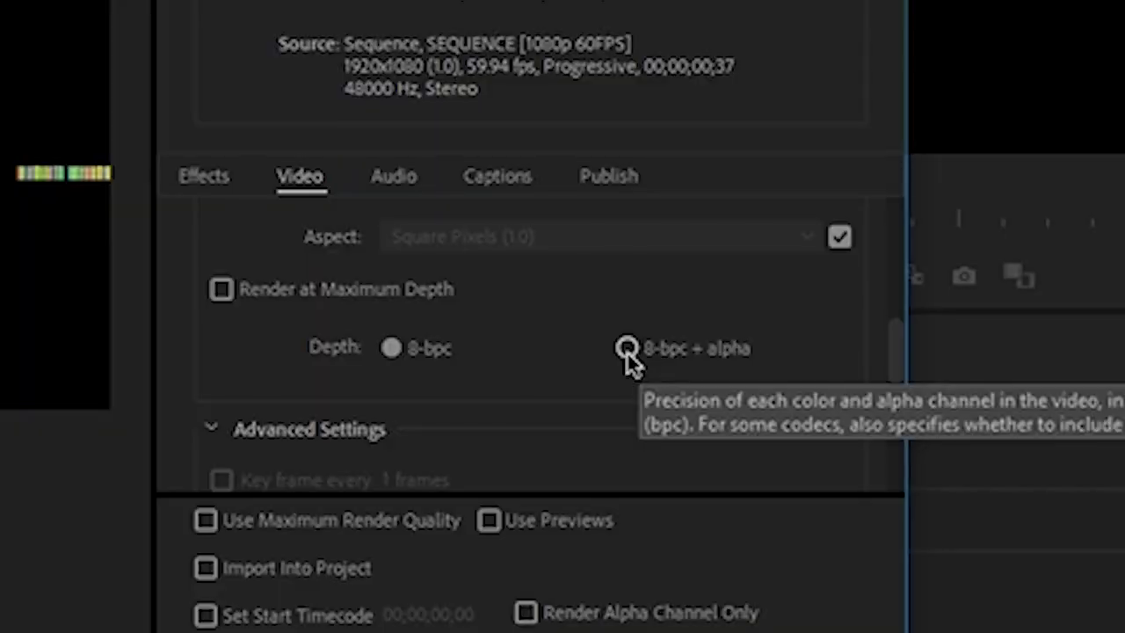
left_click(628, 351)
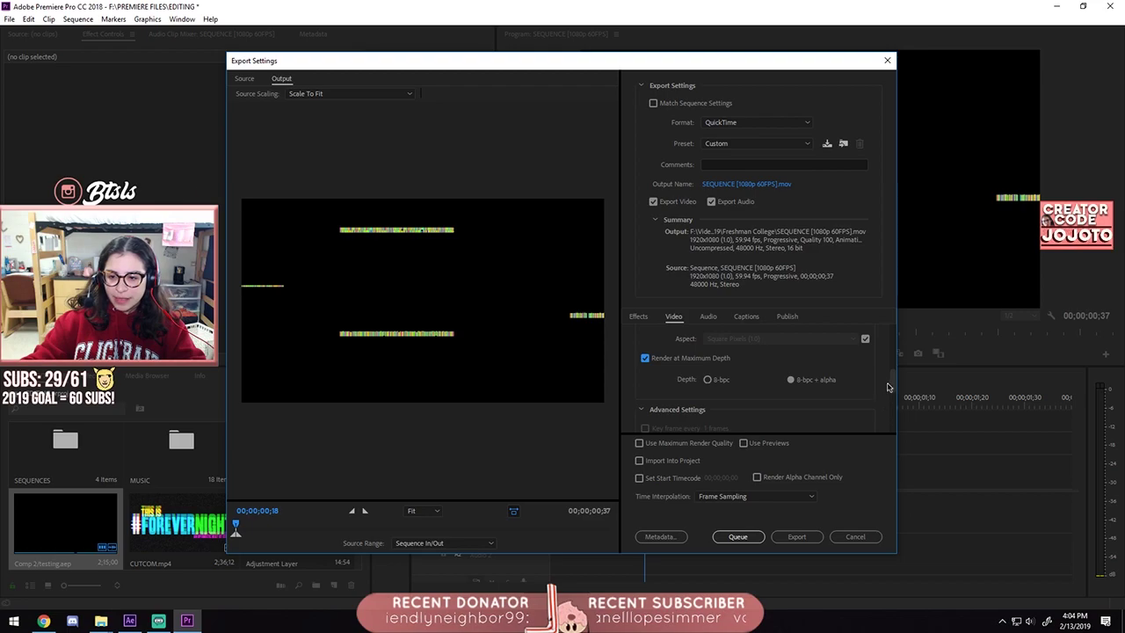
mouse_move(889, 385)
left_mouse_down()
mouse_move(897, 404)
mouse_move(893, 385)
left_mouse_up()
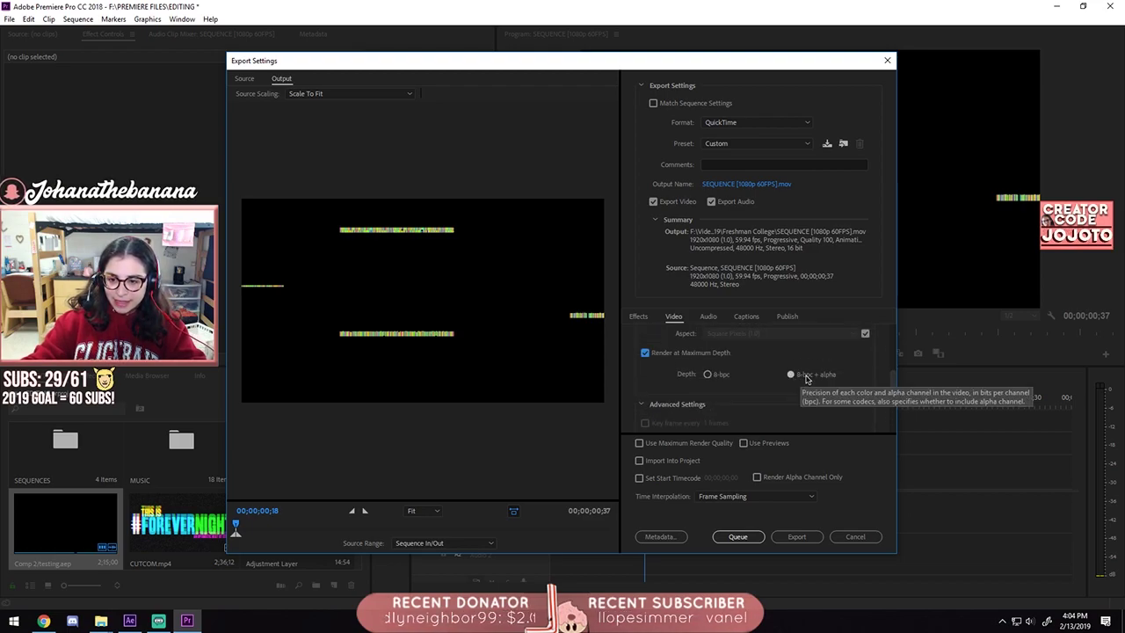
left_click_drag(892, 383, 898, 334)
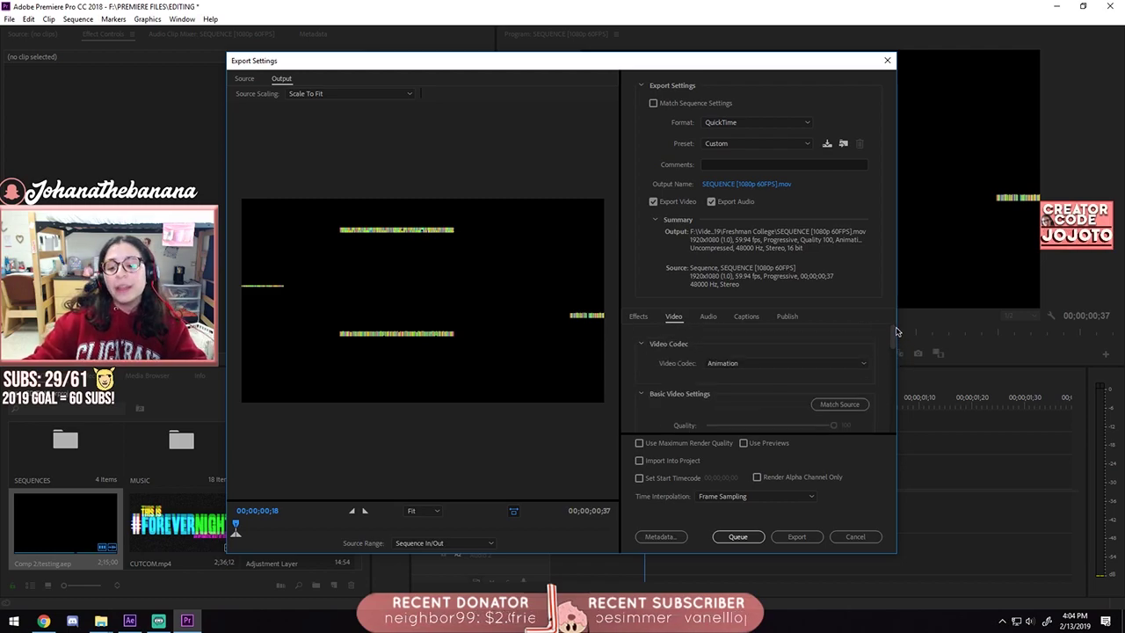
left_click(797, 538)
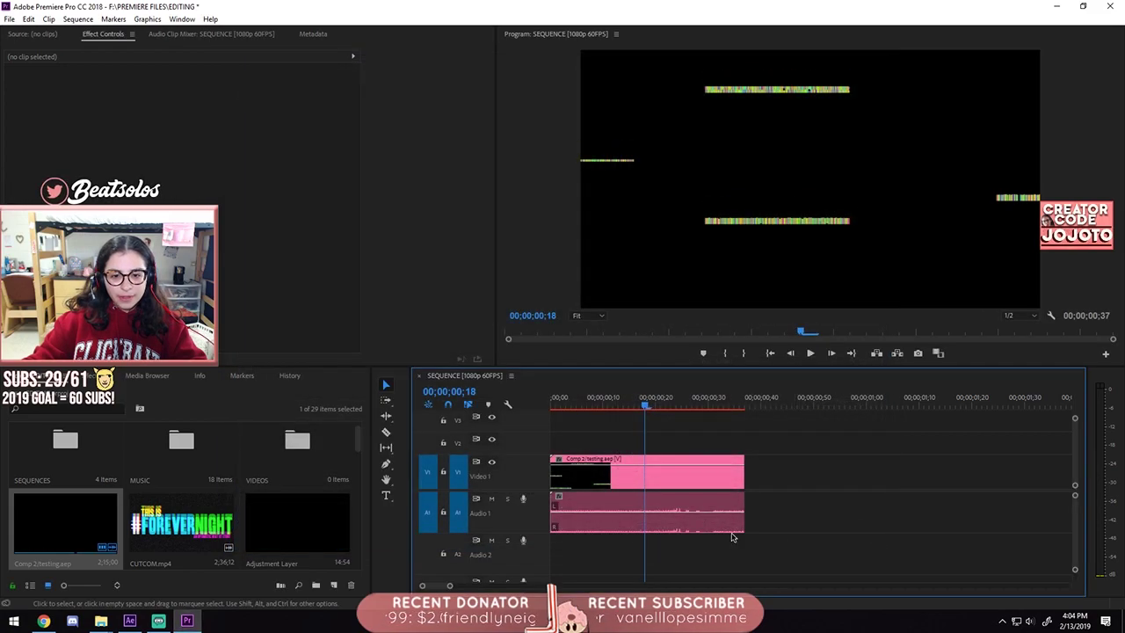
Switch to File Explorer and play the exported SEQUENCE [1080p 60FPS] video from F: > Videos > ALL > 2019 > Freshman College
mouse_move(101, 621)
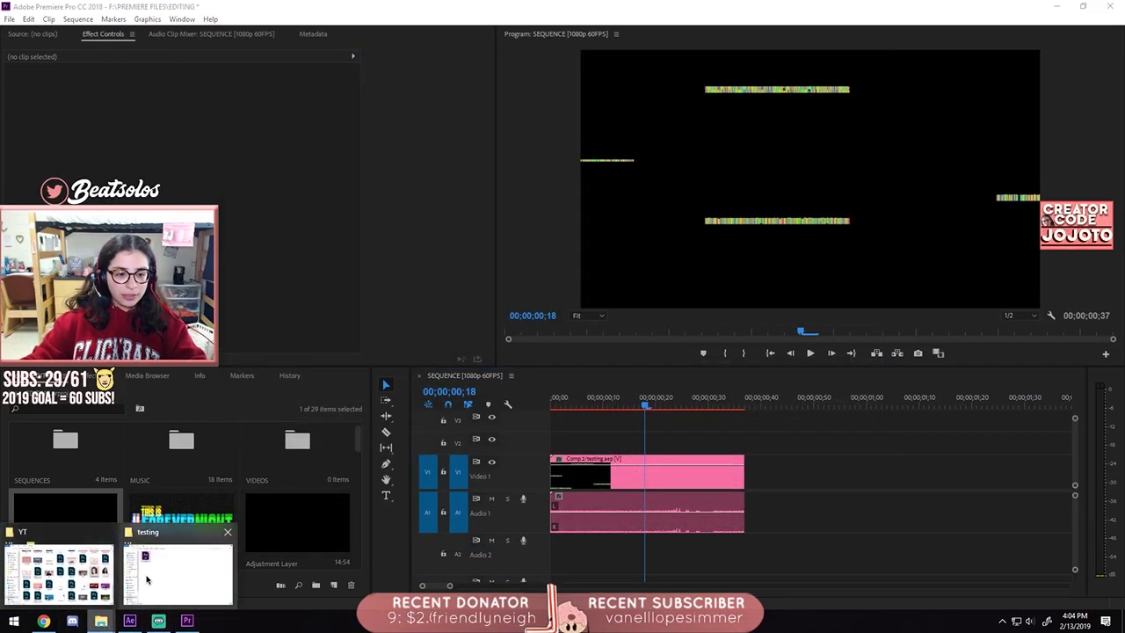
left_click(146, 579)
left_click(337, 429)
double_click(431, 167)
double_click(437, 172)
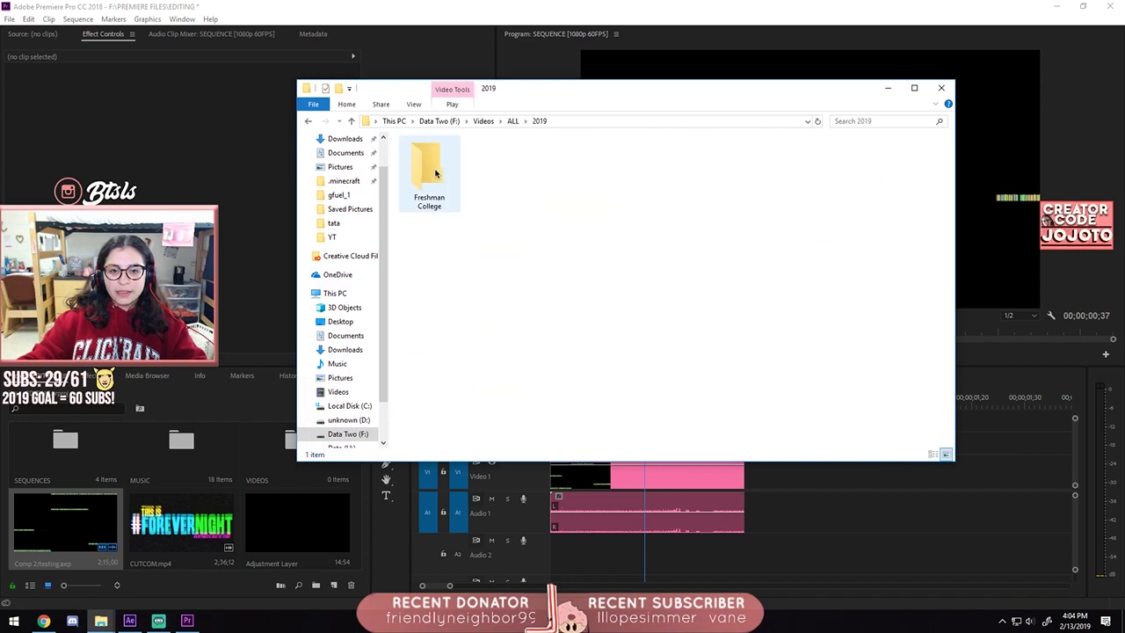
double_click(437, 173)
left_click(852, 183)
left_click_drag(827, 101, 756, 110)
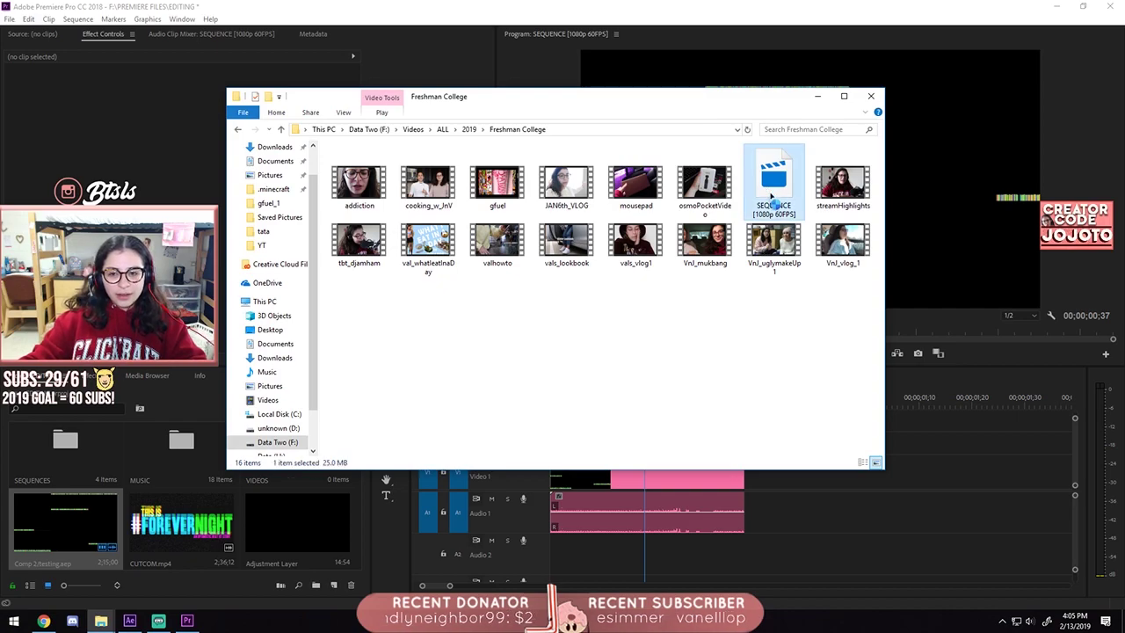
double_click(771, 198)
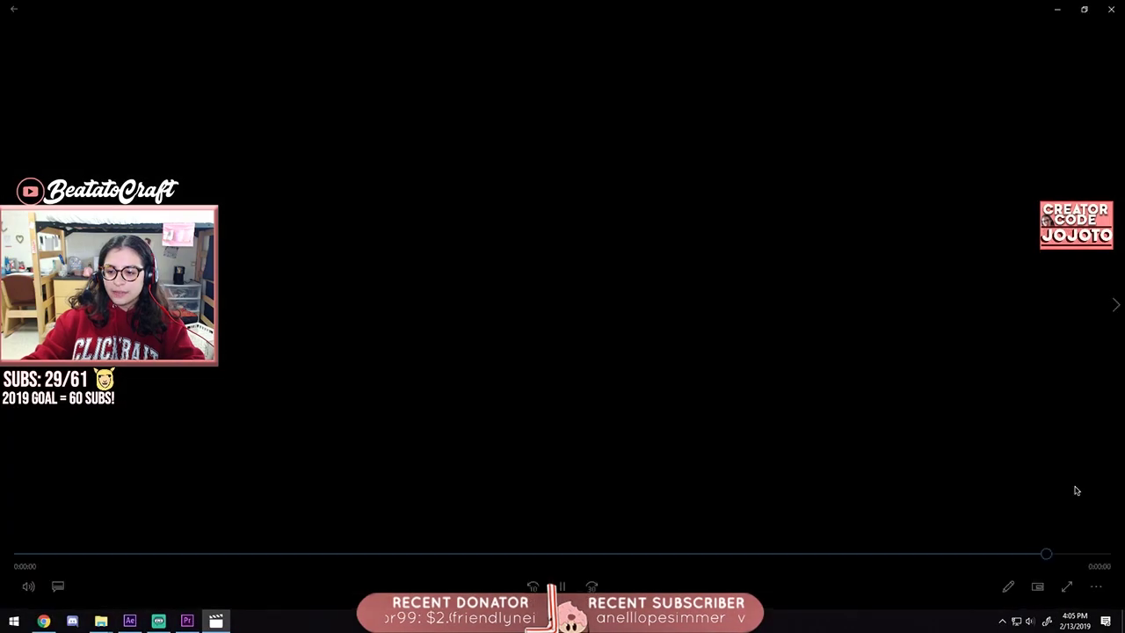
left_click(1111, 9)
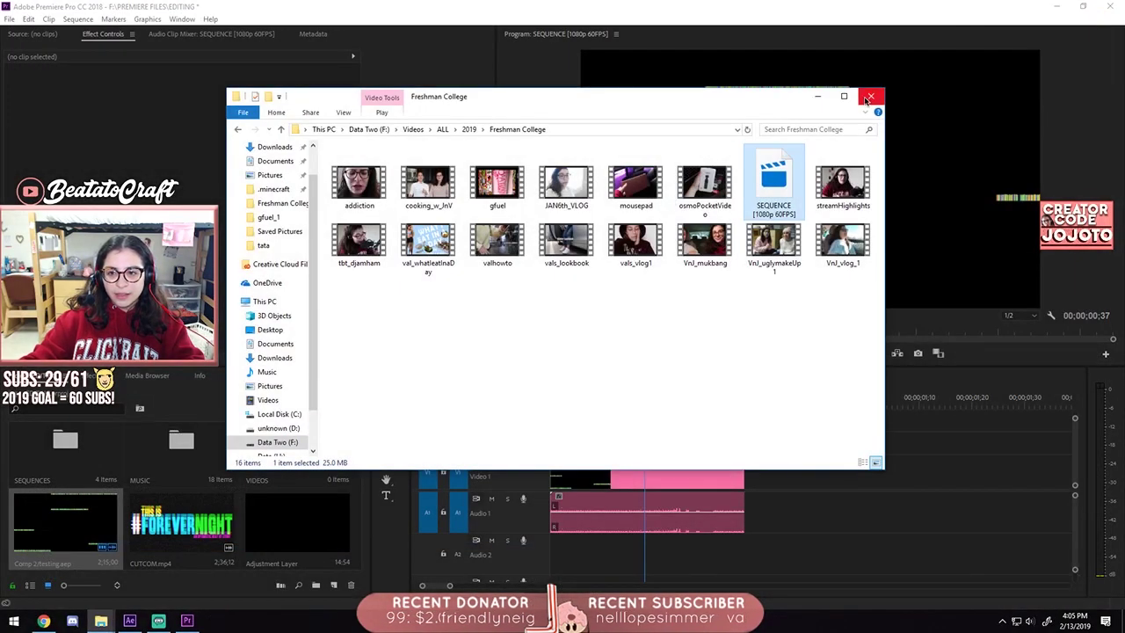
Switch to Streamlabs OBS, add a scene transition, name it TESTING TRANSITION and set its type to Stinger
left_click_drag(0, 119, 647, 30)
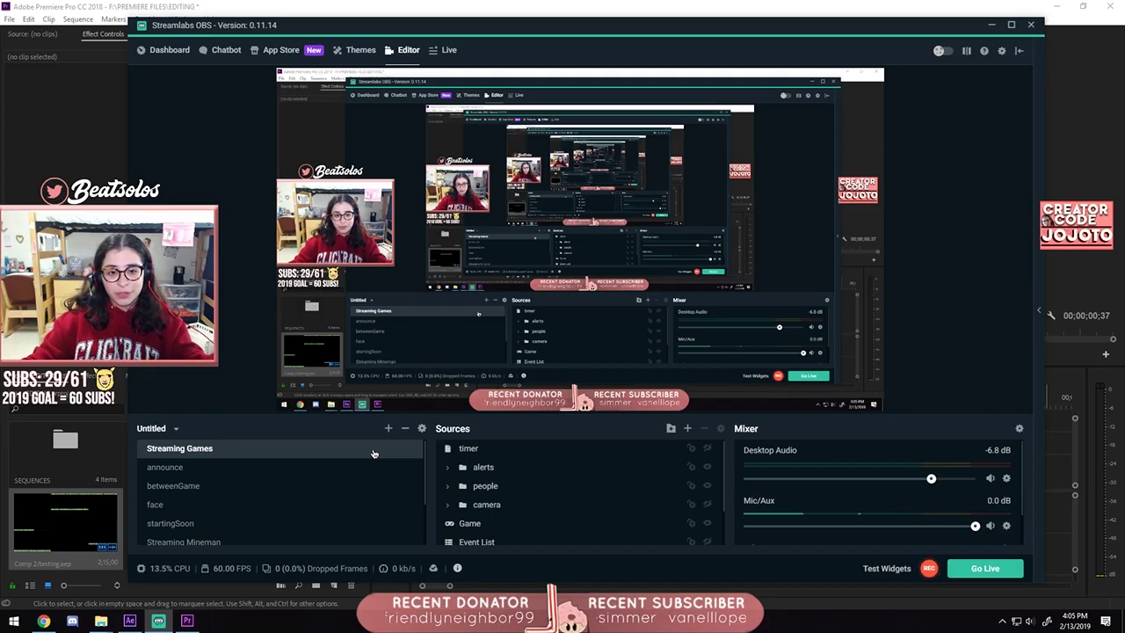
left_click(422, 429)
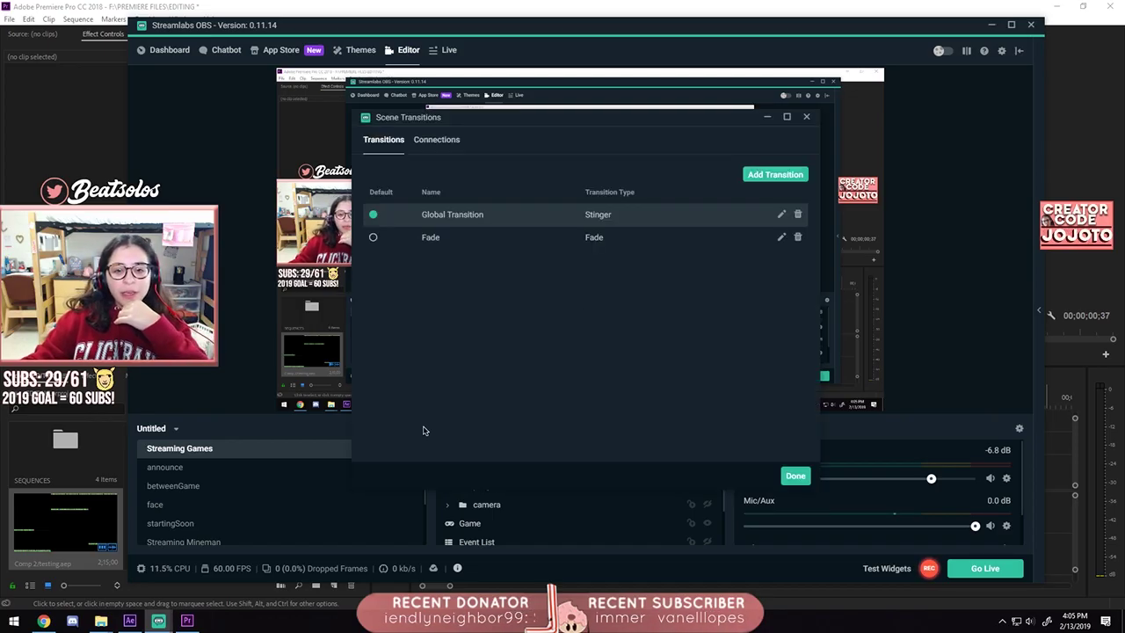
left_click(773, 173)
triple_click(503, 176)
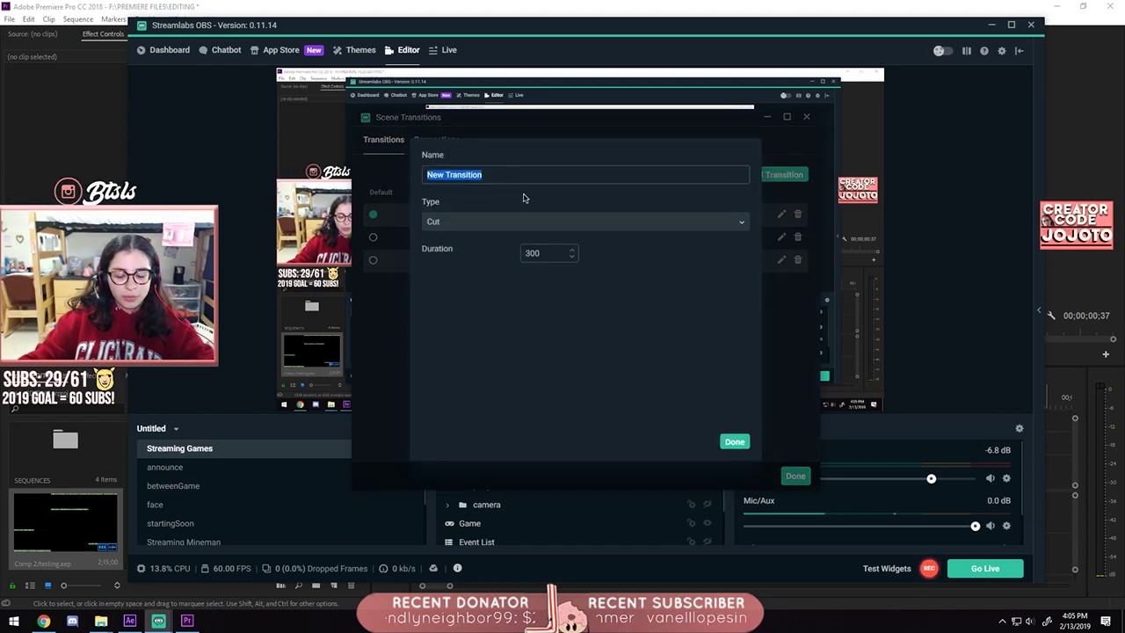
type("TESTING TRA")
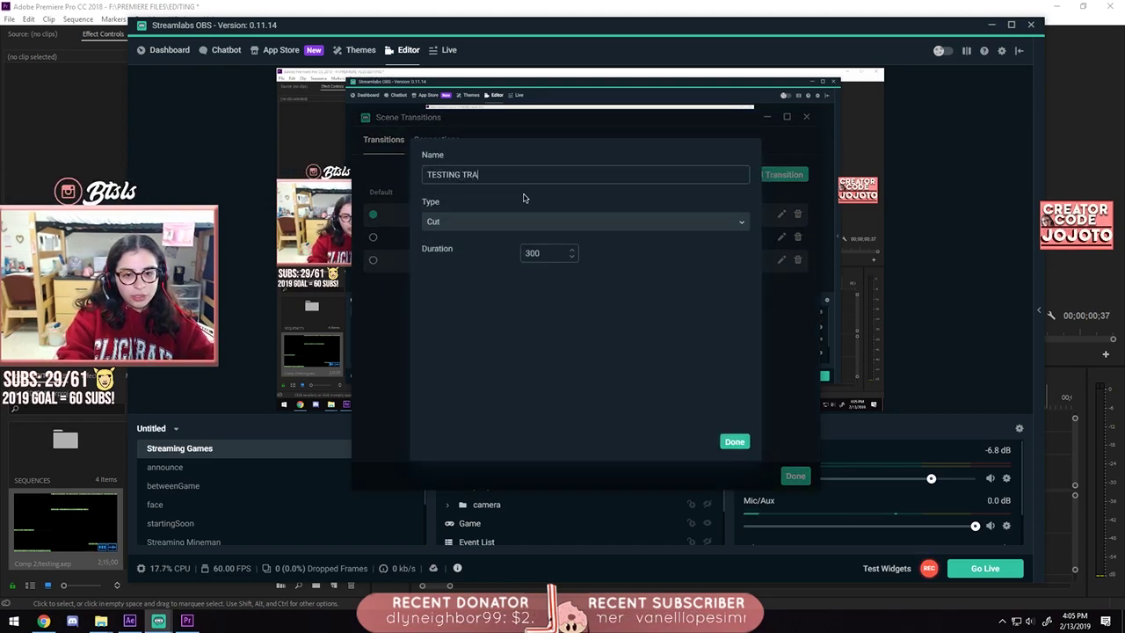
type("NSITION")
left_click(516, 221)
left_click(437, 348)
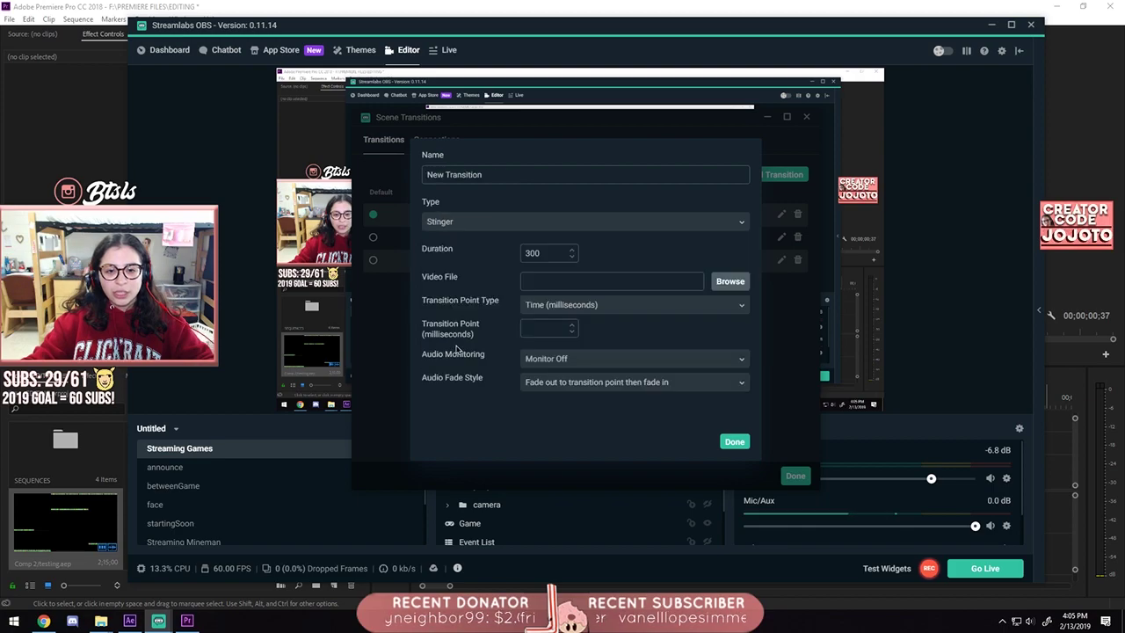
Load SEQUENCE [1080p 60FPS].mov from Videos > ALL > 2019 > Freshman College as the stinger's video file and set the transition point to 40 milliseconds
left_click(729, 282)
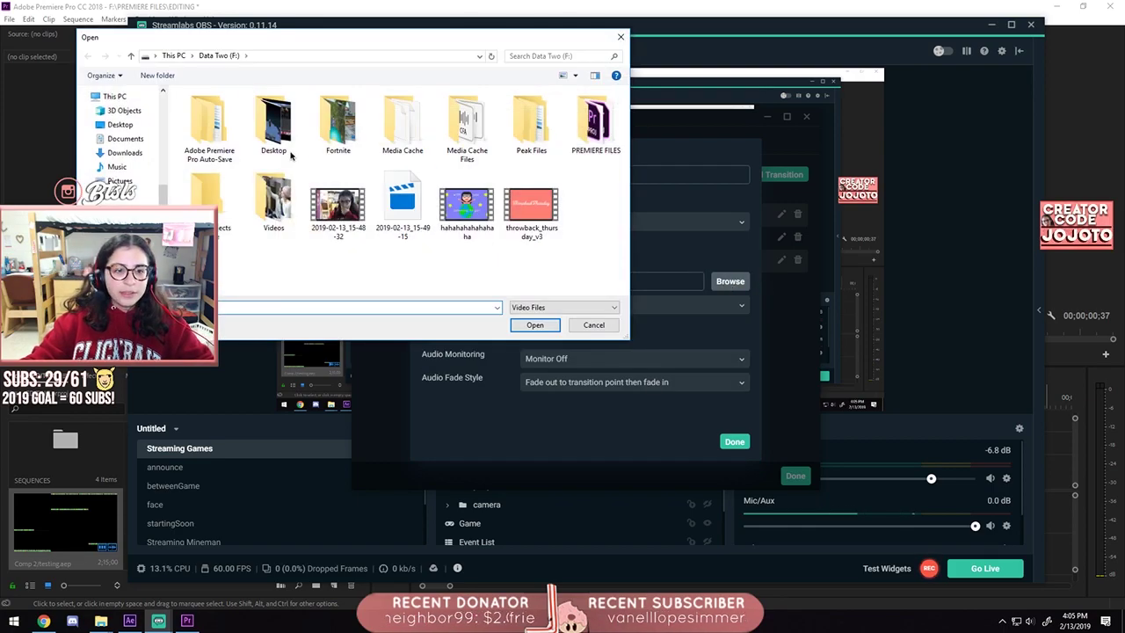
double_click(274, 202)
double_click(211, 127)
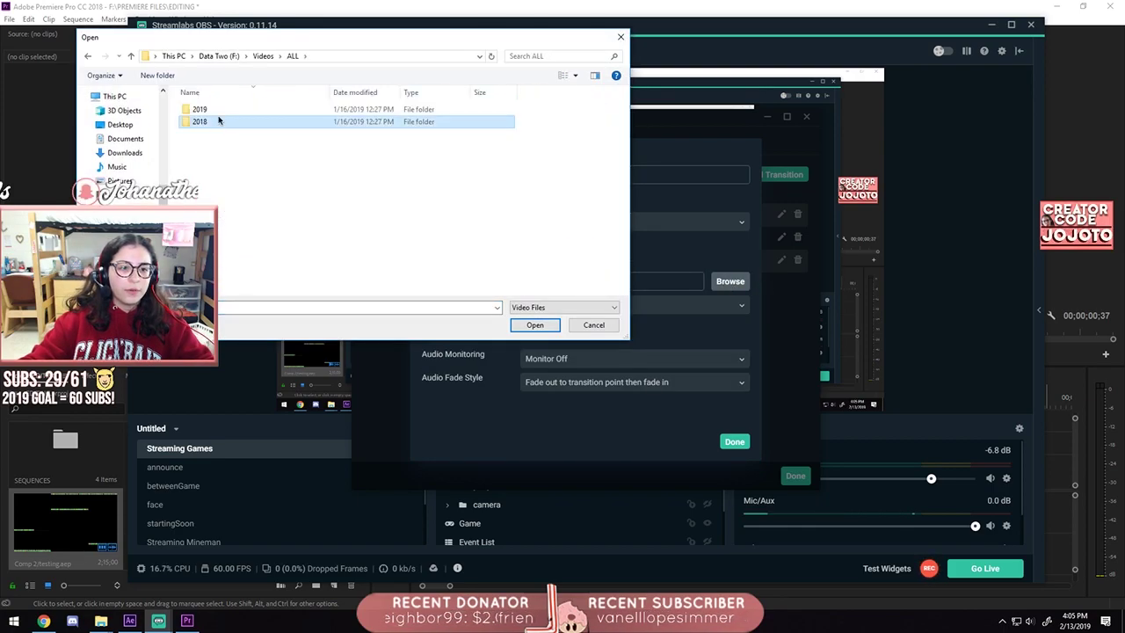
double_click(211, 111)
double_click(211, 134)
left_click(605, 124)
left_click(535, 324)
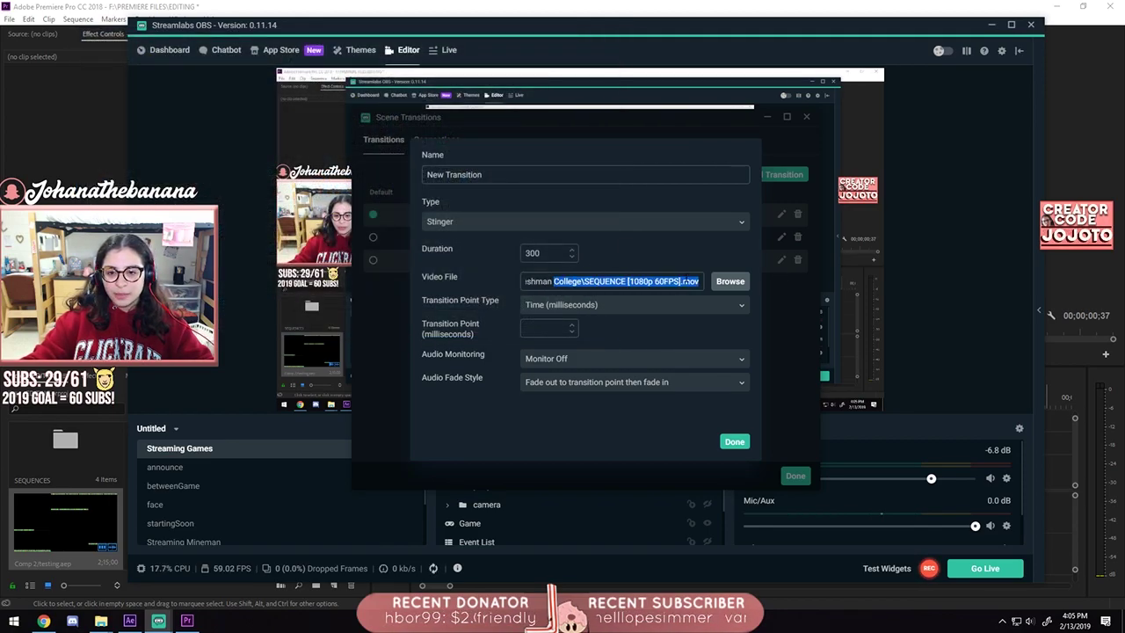
left_click_drag(583, 281, 707, 289)
left_click(666, 260)
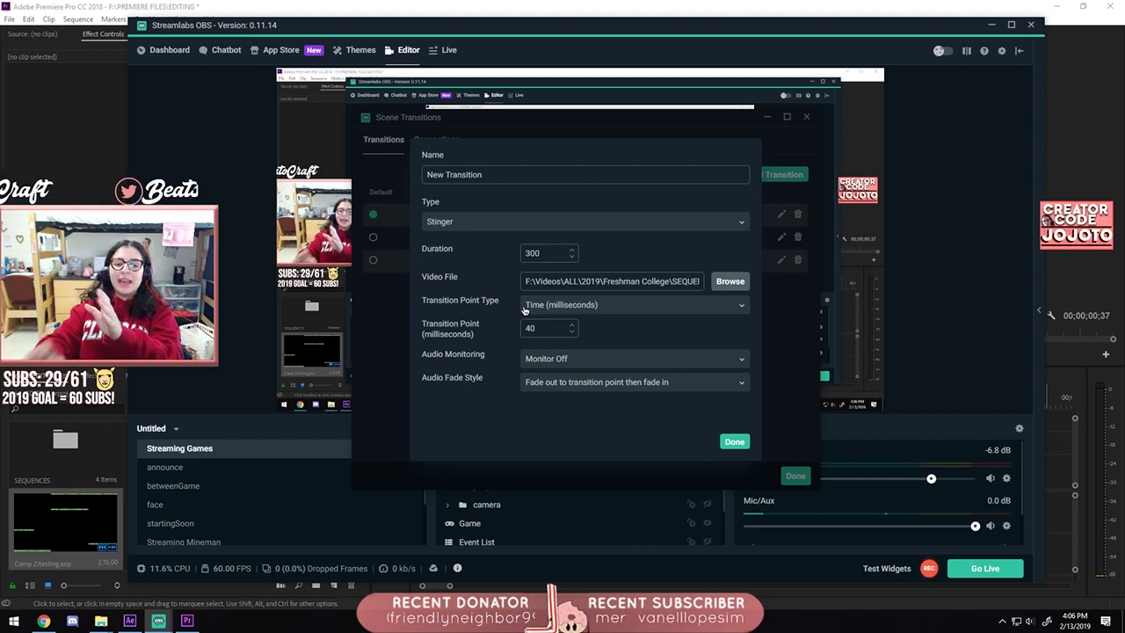
Set the stinger's audio monitoring to Monitor and Output and finish the TESTING TRANSITION settings
left_click(555, 361)
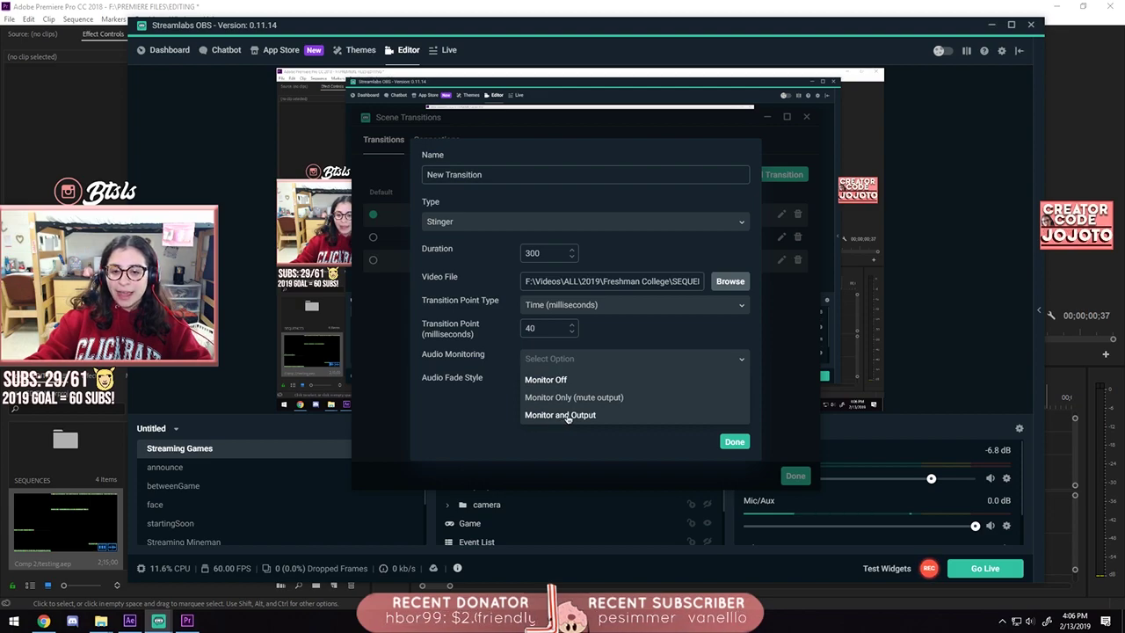
left_click(567, 416)
left_click(735, 442)
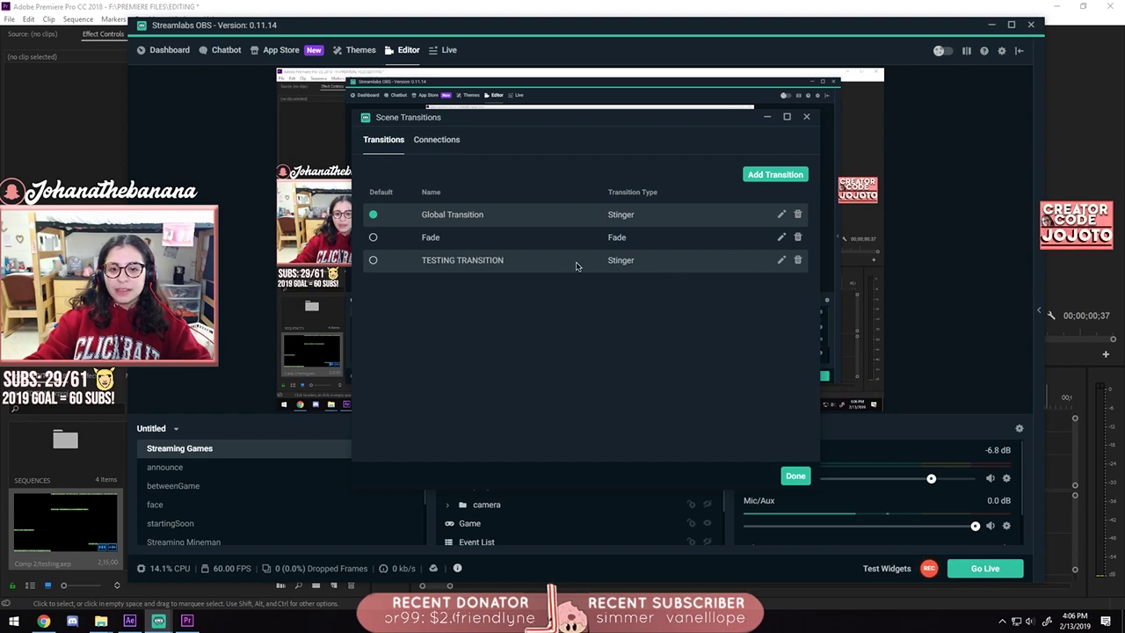
Add a connection from the Streaming Games scene to the BRB scene using TESTING TRANSITION, and close the scene transition settings
left_click(431, 143)
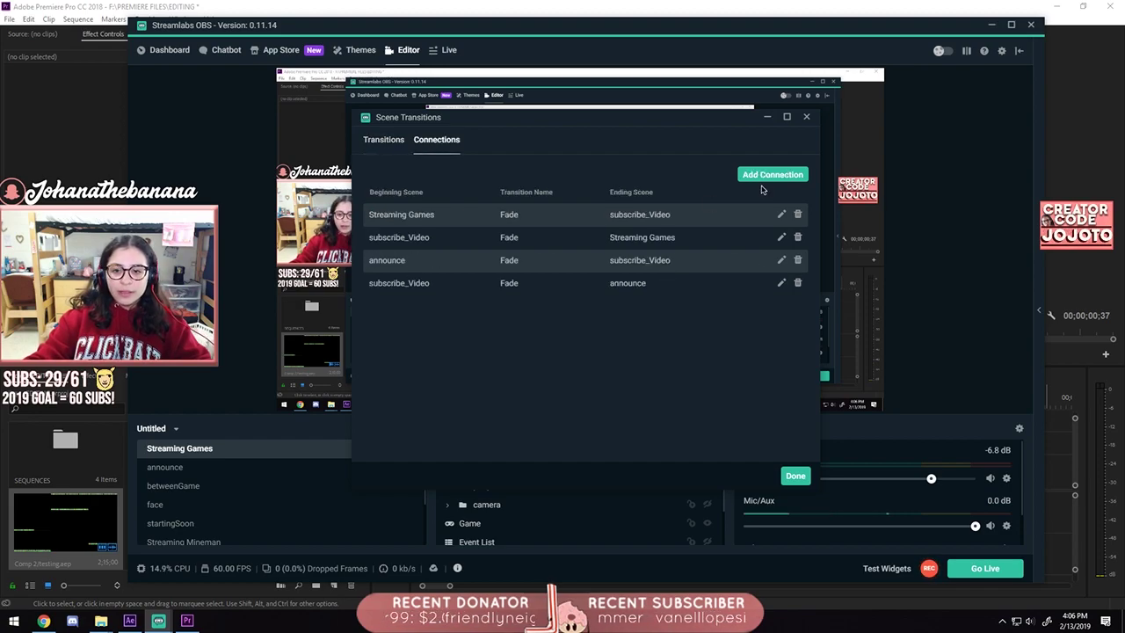
left_click(765, 176)
left_click(502, 176)
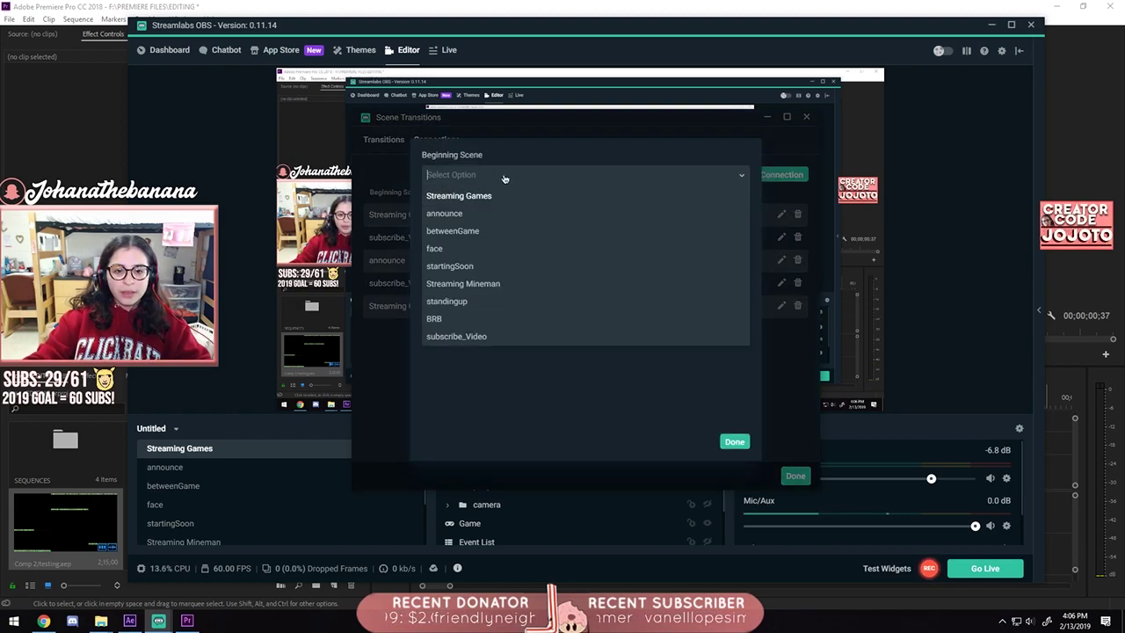
left_click(478, 202)
left_click(499, 228)
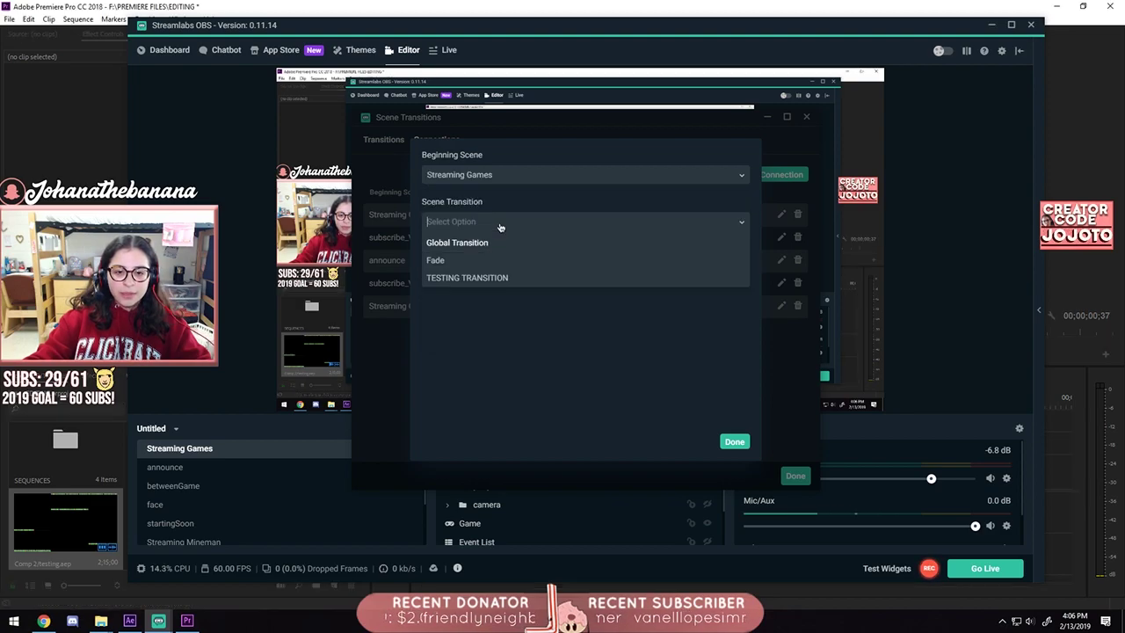
left_click(511, 221)
left_click(502, 222)
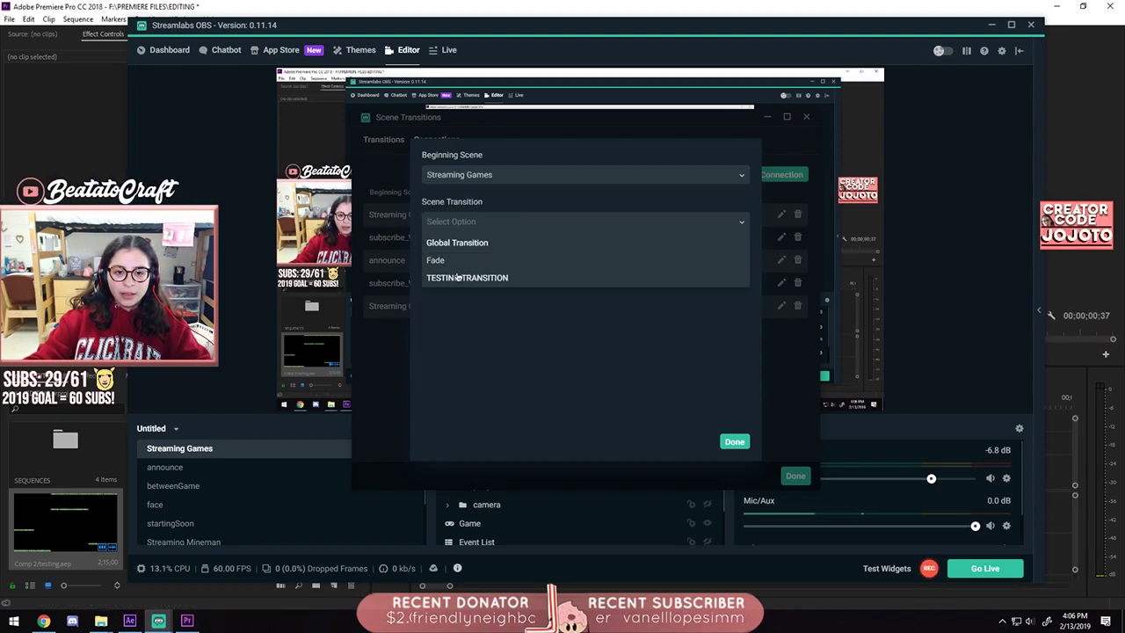
left_click(460, 278)
left_click(480, 269)
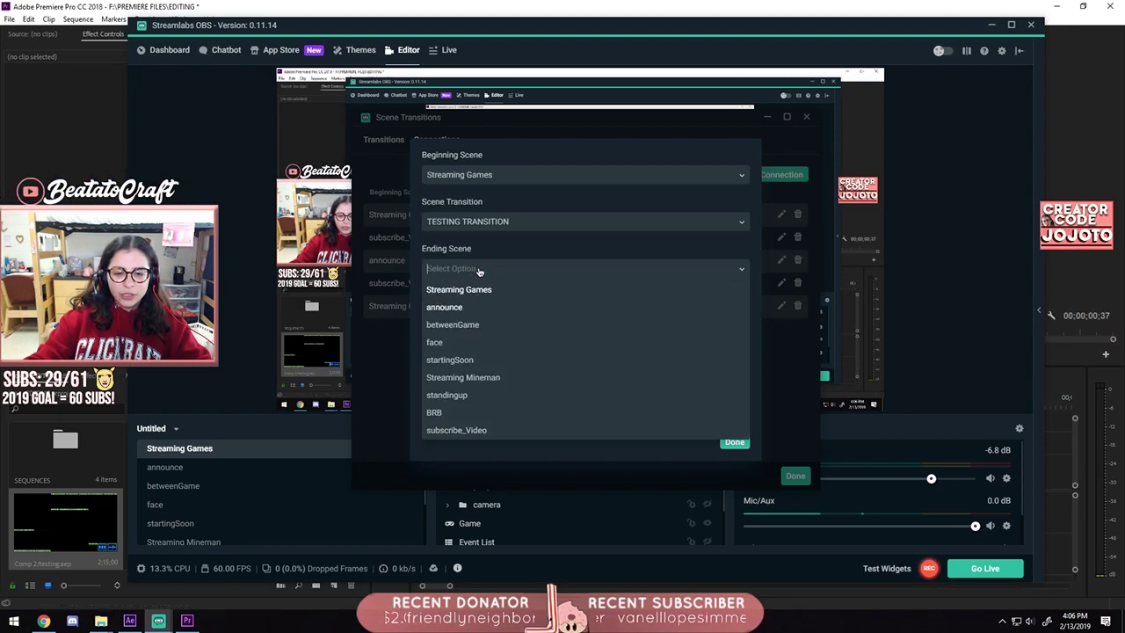
left_click(437, 412)
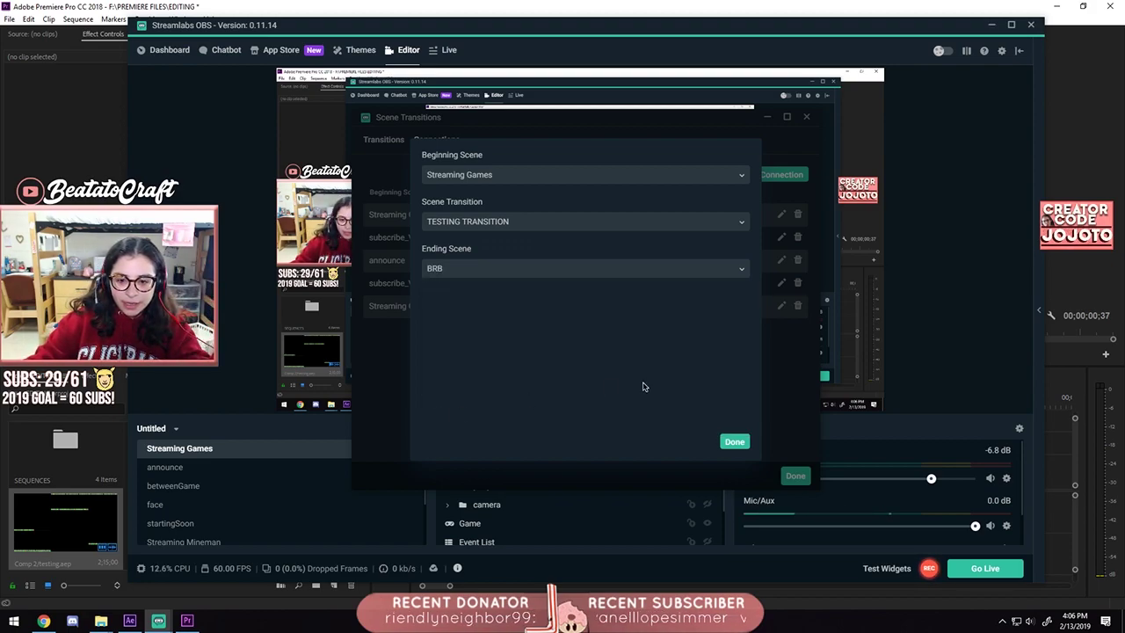
left_click(734, 441)
left_click(796, 476)
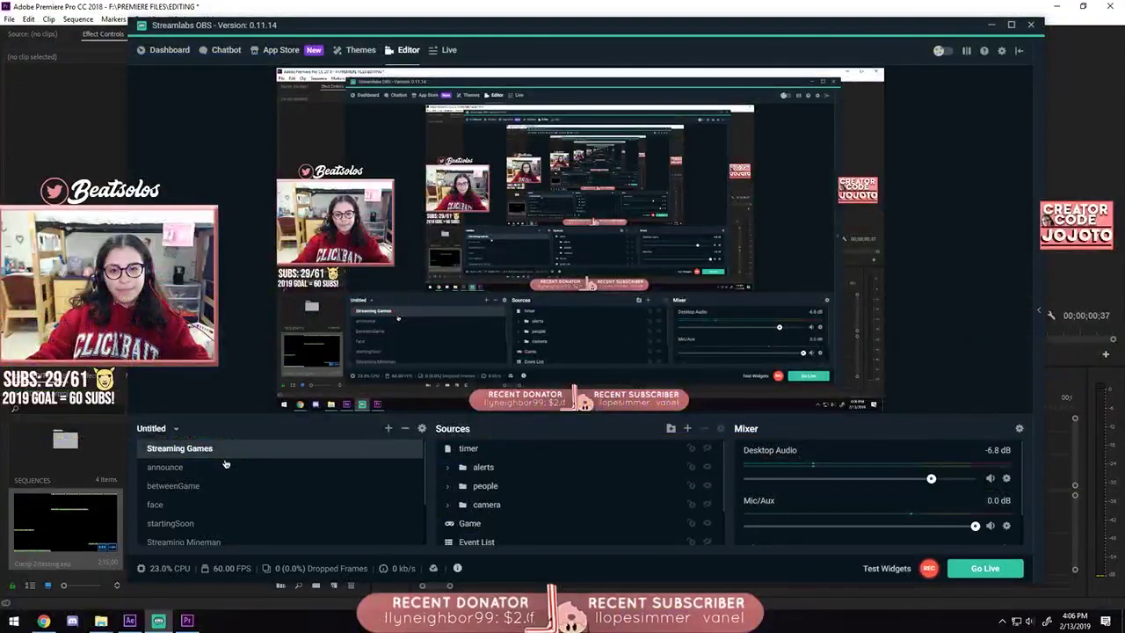
Preview the default transition by switching to the betweenGame scene and back to Streaming Games
scroll(225, 466, "down", 3)
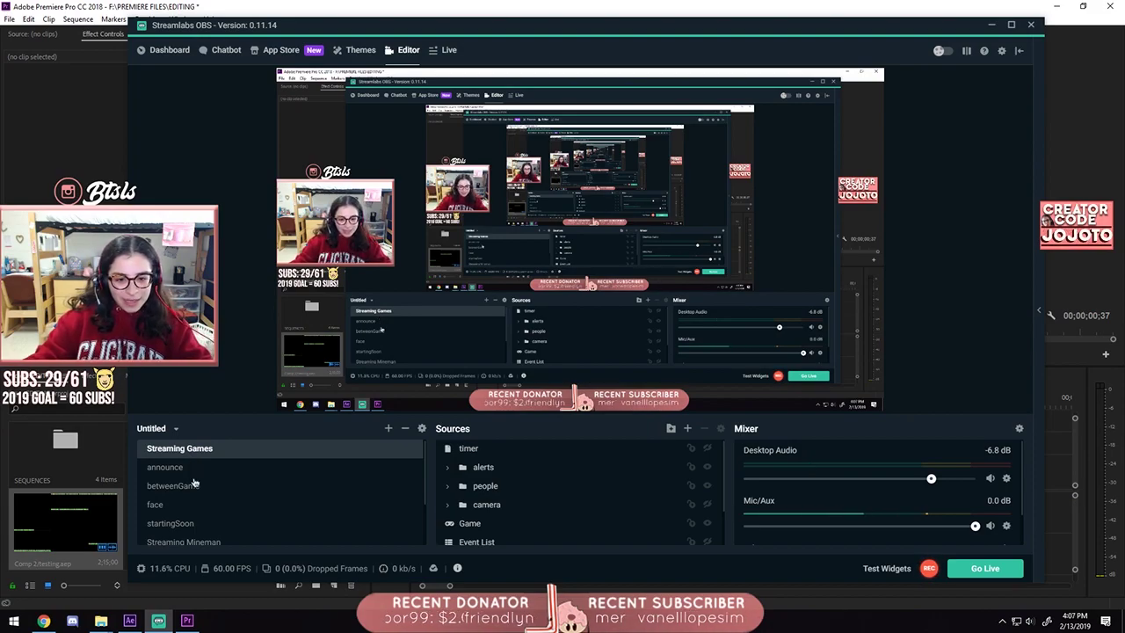
left_click(175, 485)
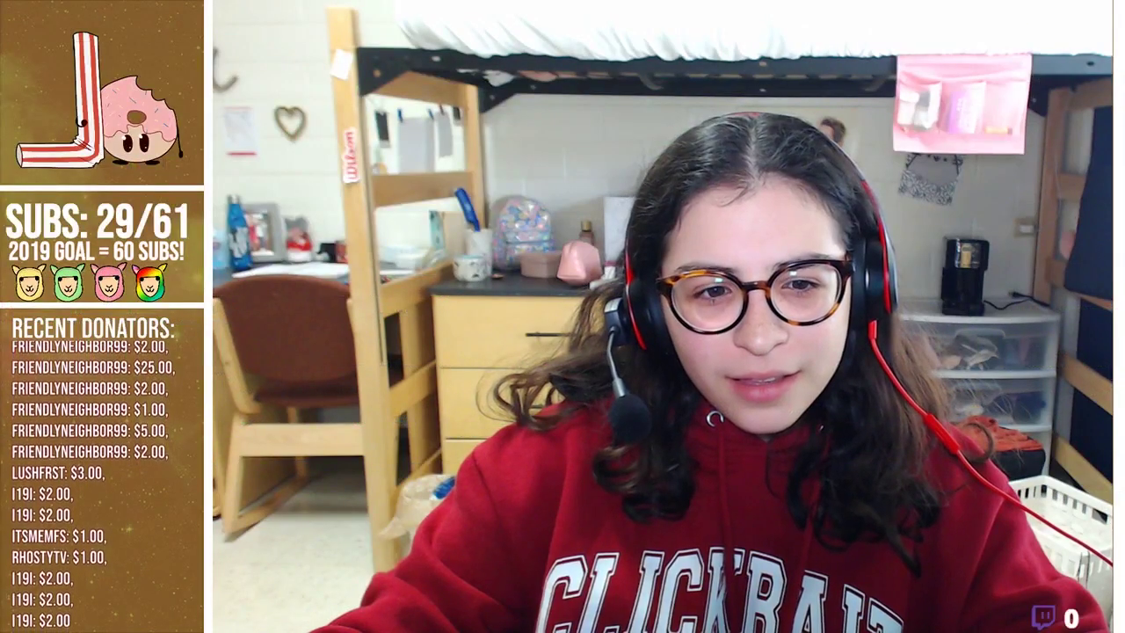
left_click(201, 451)
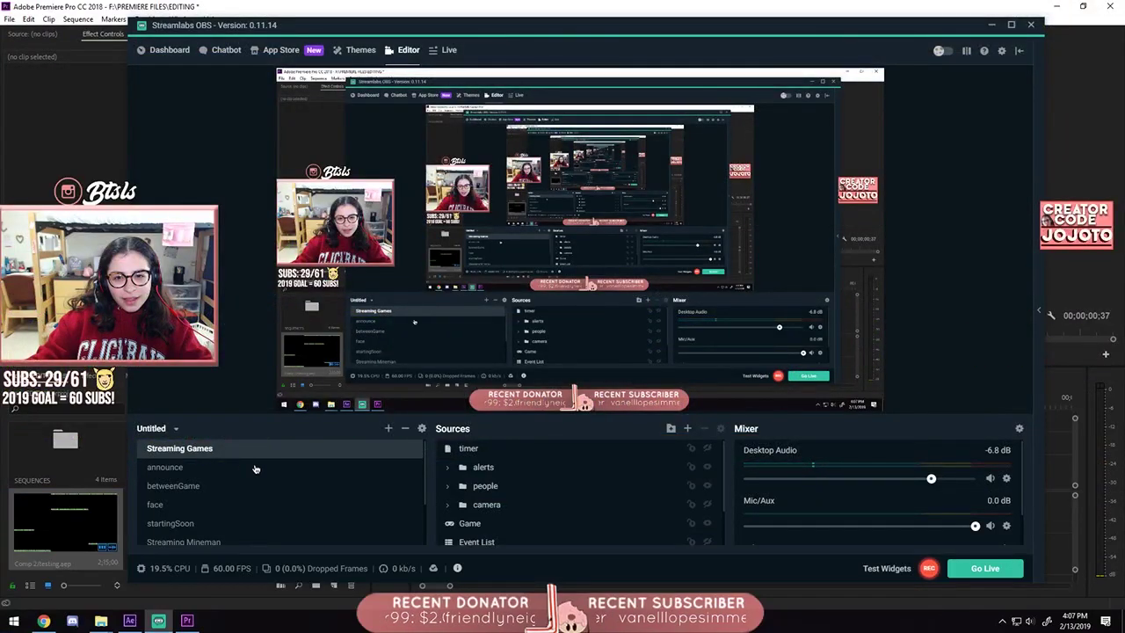
Test the new stinger by switching from Streaming Games to the BRB scene, and return to Streaming Games
scroll(210, 500, "down", 1)
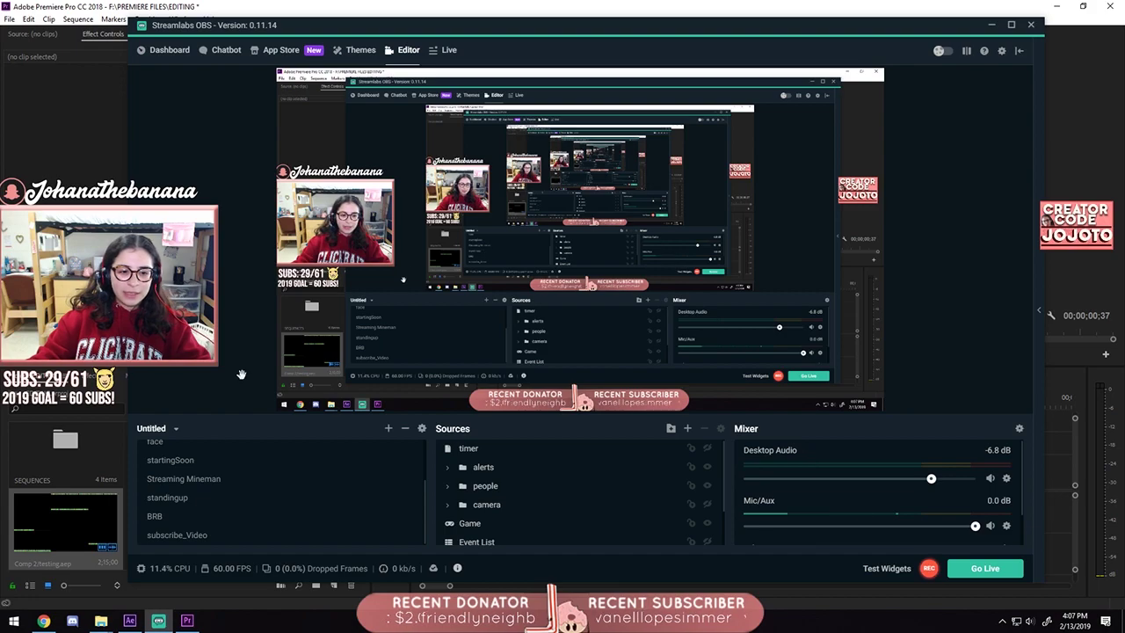
left_click(1092, 90)
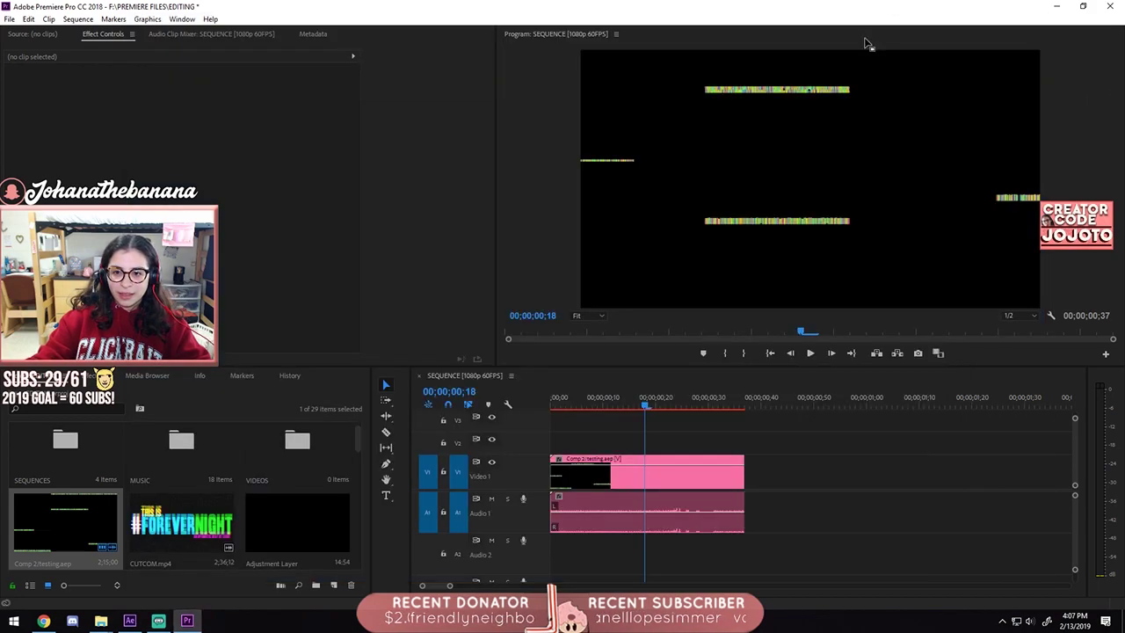
left_click(159, 620)
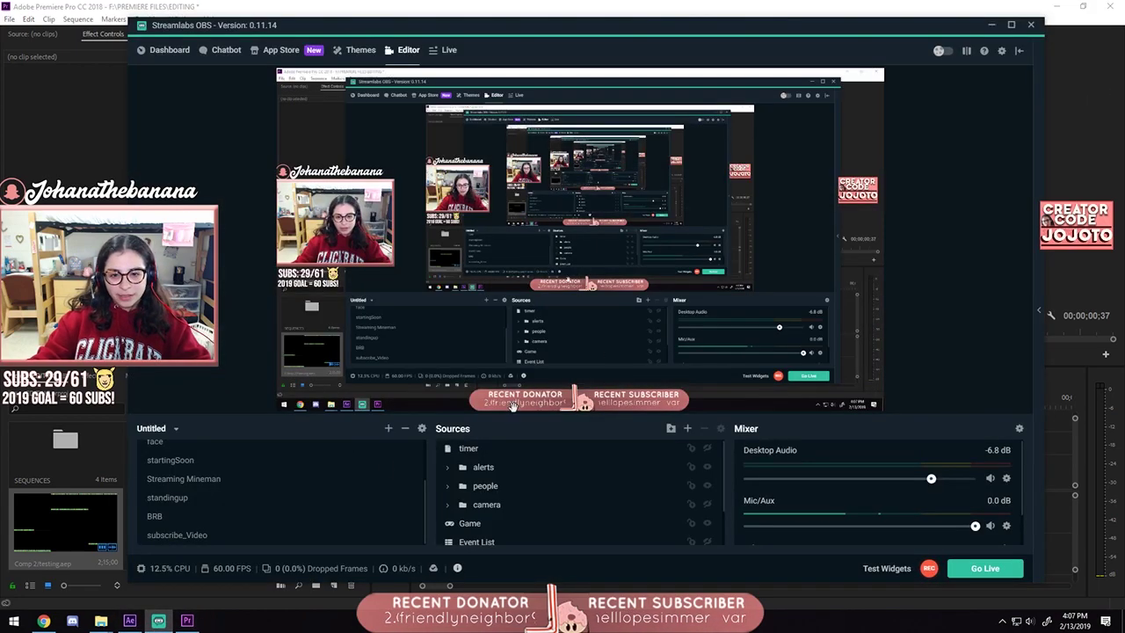
left_click(163, 517)
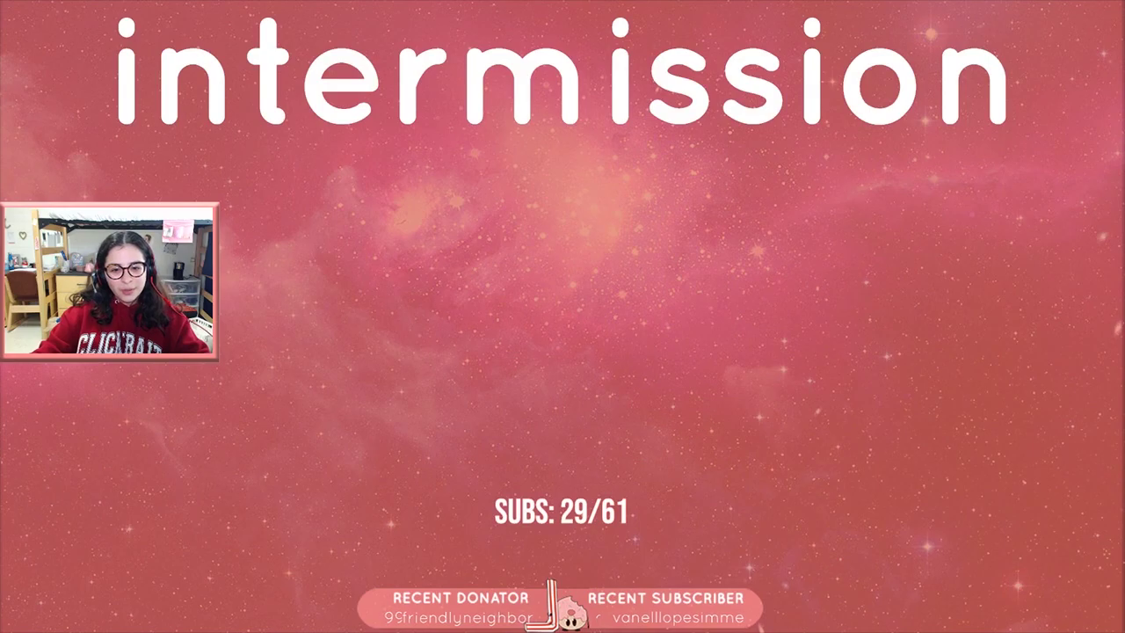
left_click(210, 452)
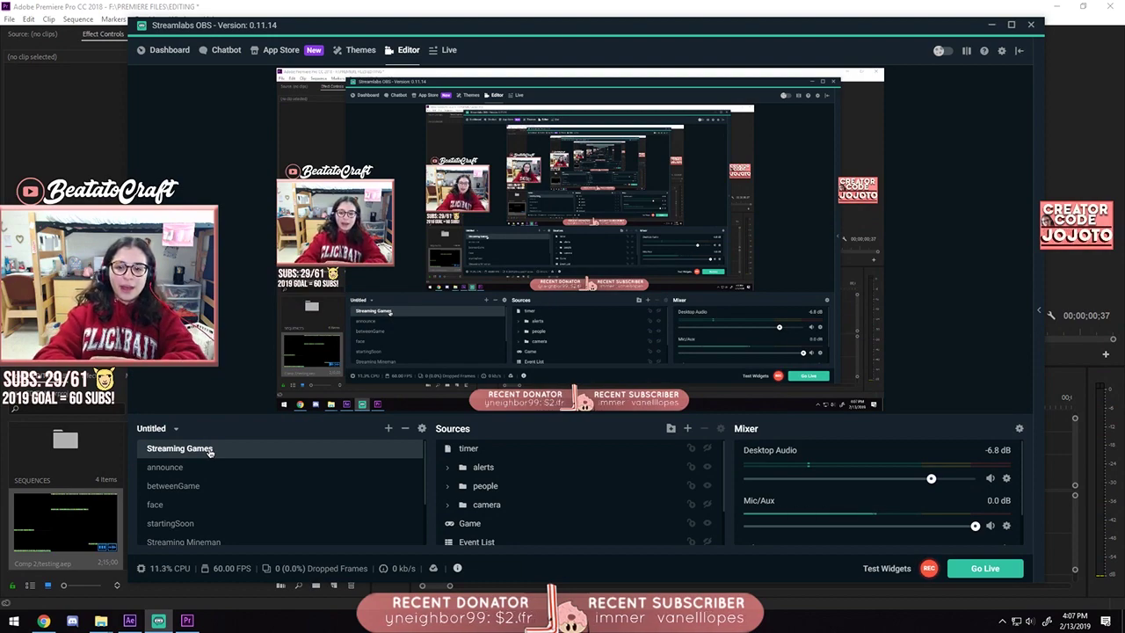
Switch to Premiere Pro with the SEQUENCE [1080p 60FPS] timeline
left_click(191, 621)
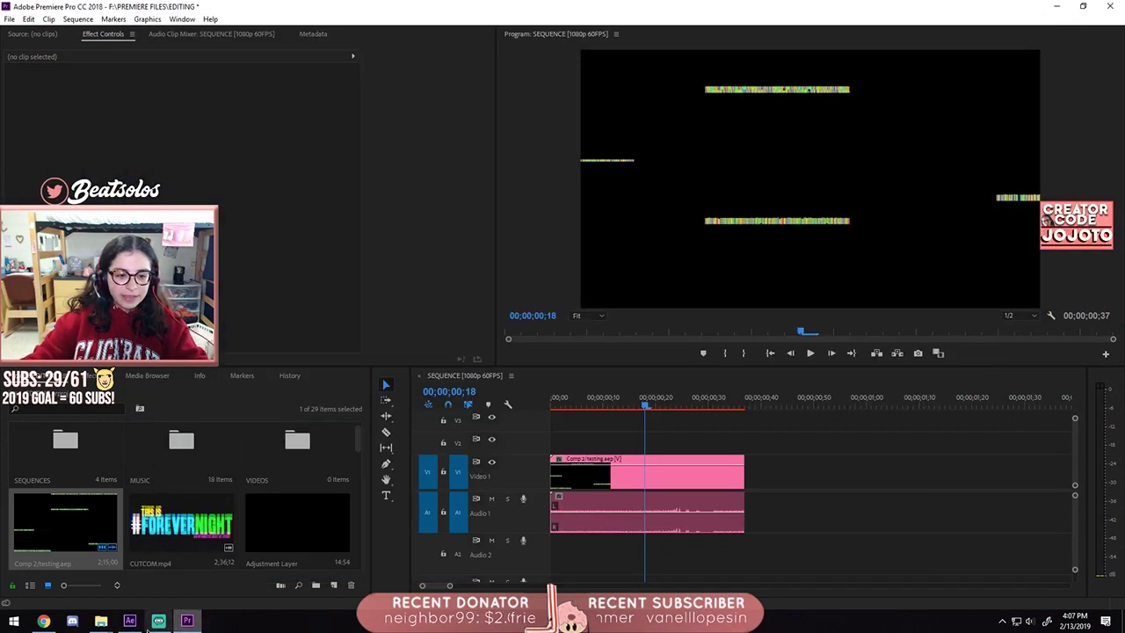